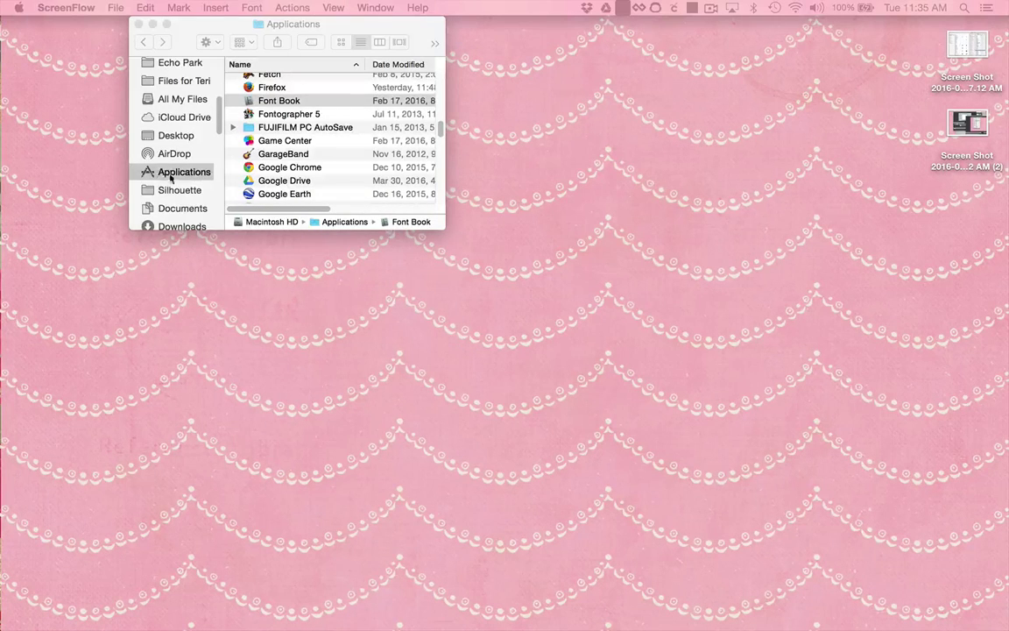
- Add the Michael and Michael-Ornaments .otf files to Font Book's User collection, making five fonts
double_click(277, 101)
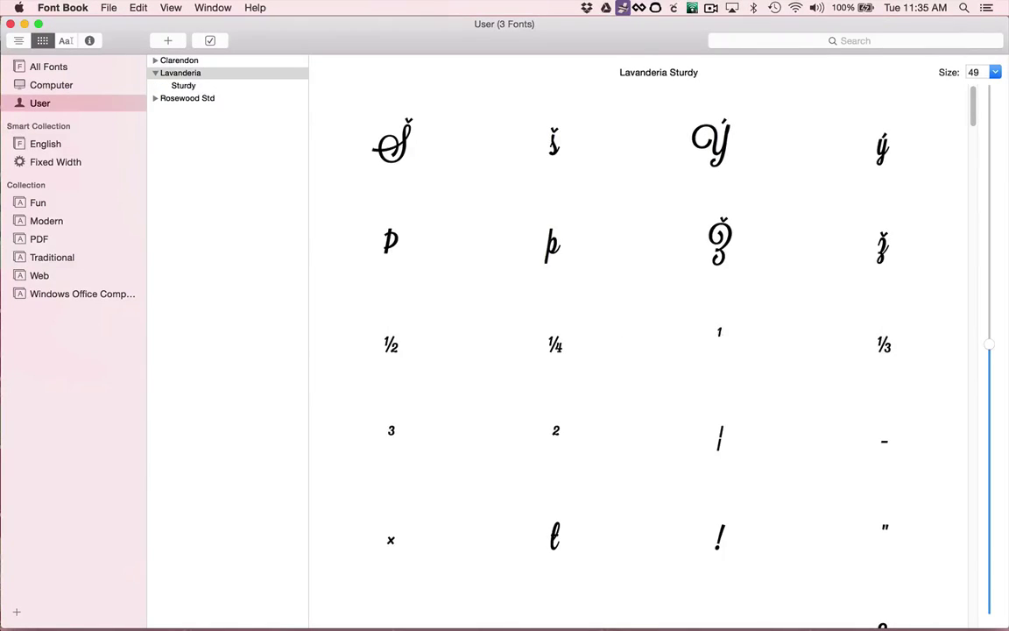
key("super+Tab")
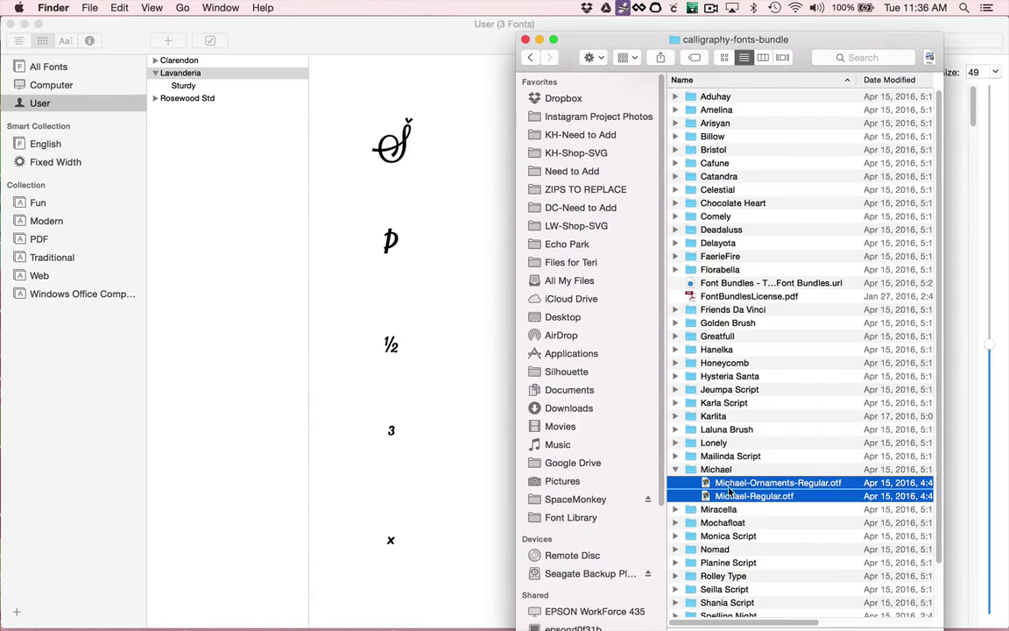
left_click_drag(719, 490, 194, 172)
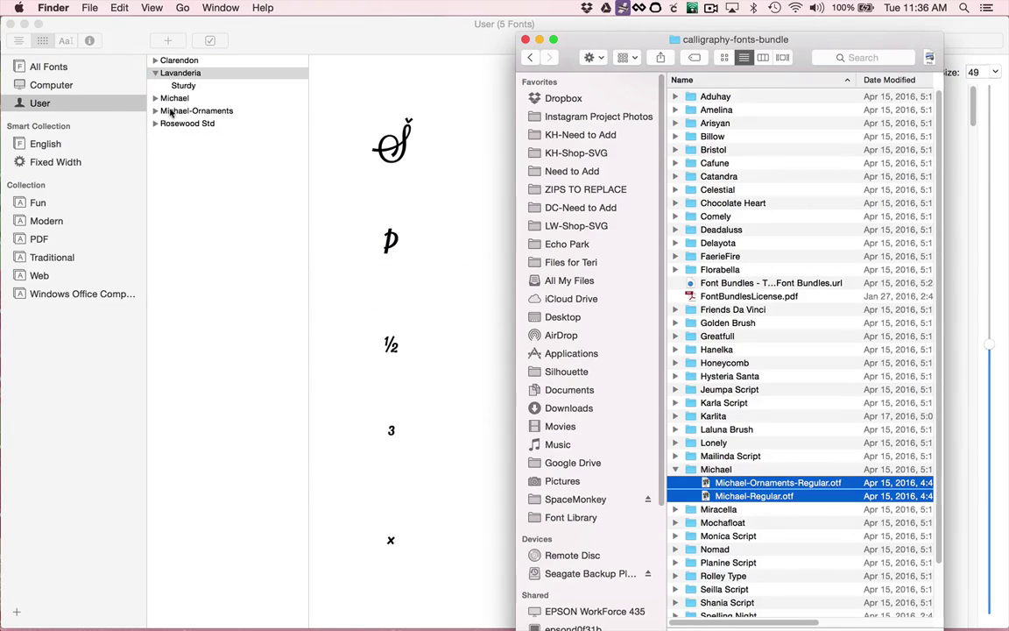
- Expand the Michael and Michael-Ornaments families and preview Michael Regular's script glyphs
left_click(525, 40)
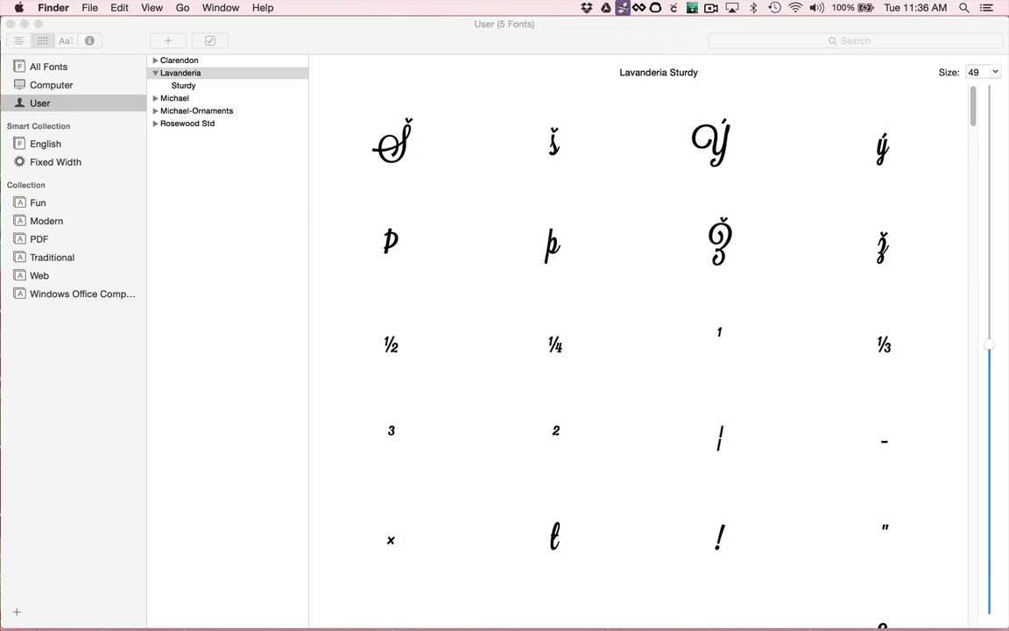
left_click(155, 98)
left_click(155, 98)
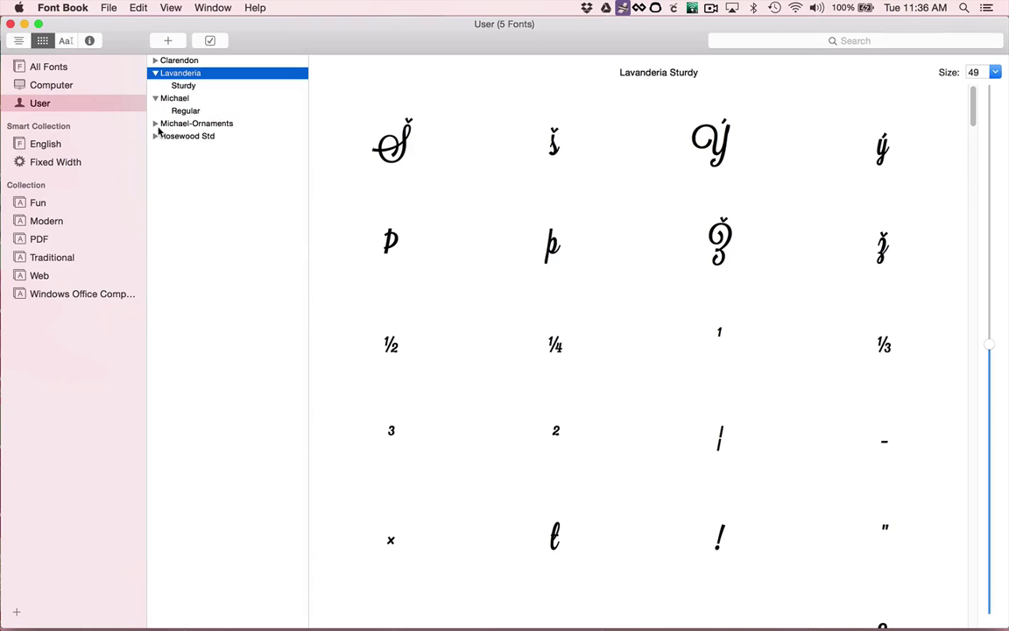
left_click(155, 123)
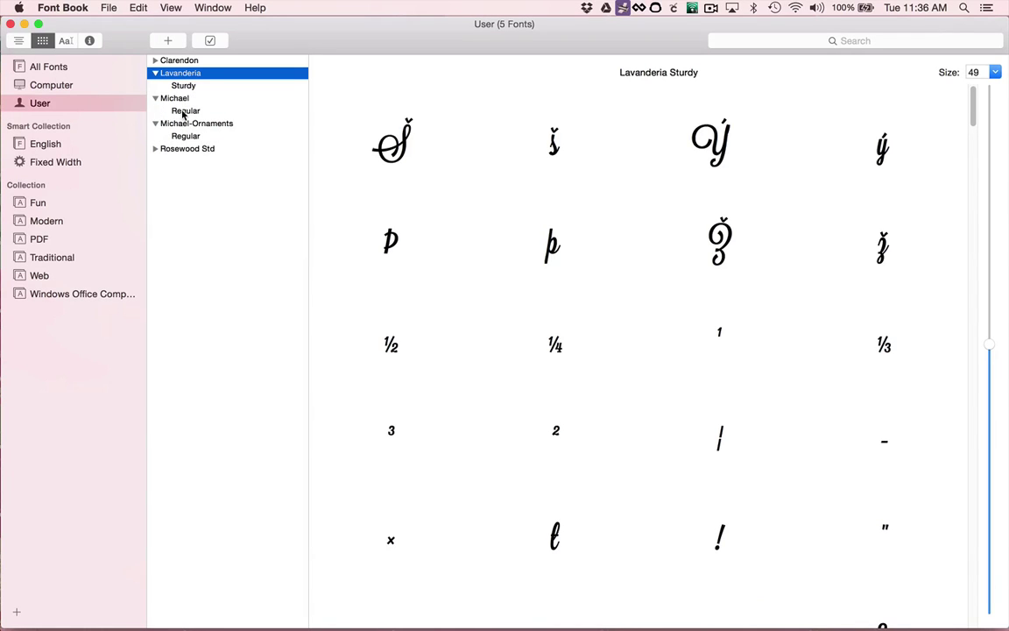
left_click(186, 111)
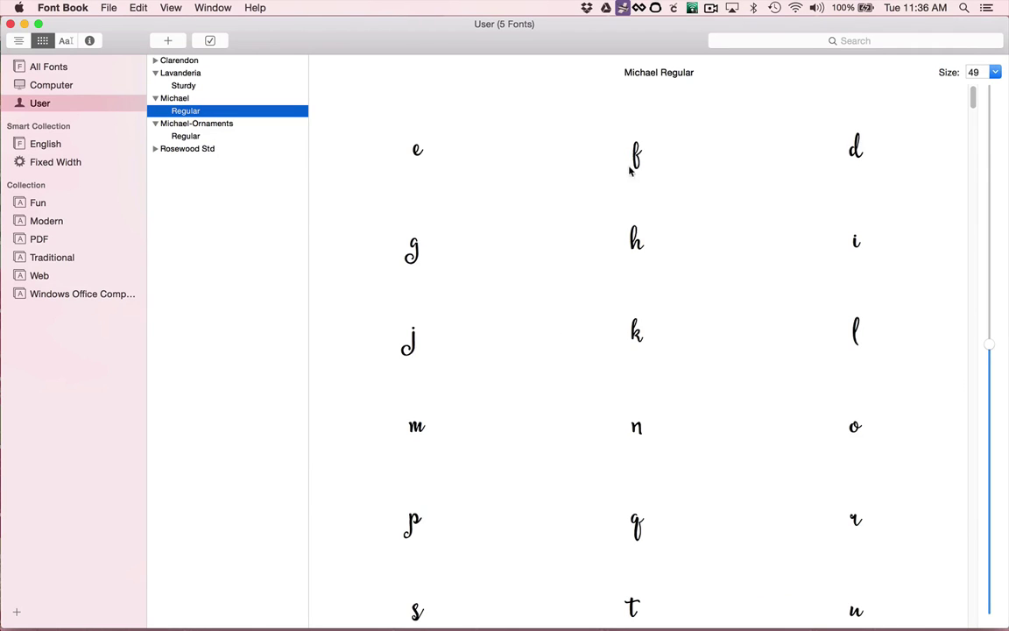
- Enlarge the glyph preview size and show Michael-Ornaments Regular's ornament glyphs
mouse_move(973, 95)
left_mouse_down()
mouse_move(973, 356)
mouse_move(953, 501)
mouse_move(974, 94)
left_mouse_up()
left_click_drag(991, 351, 991, 328)
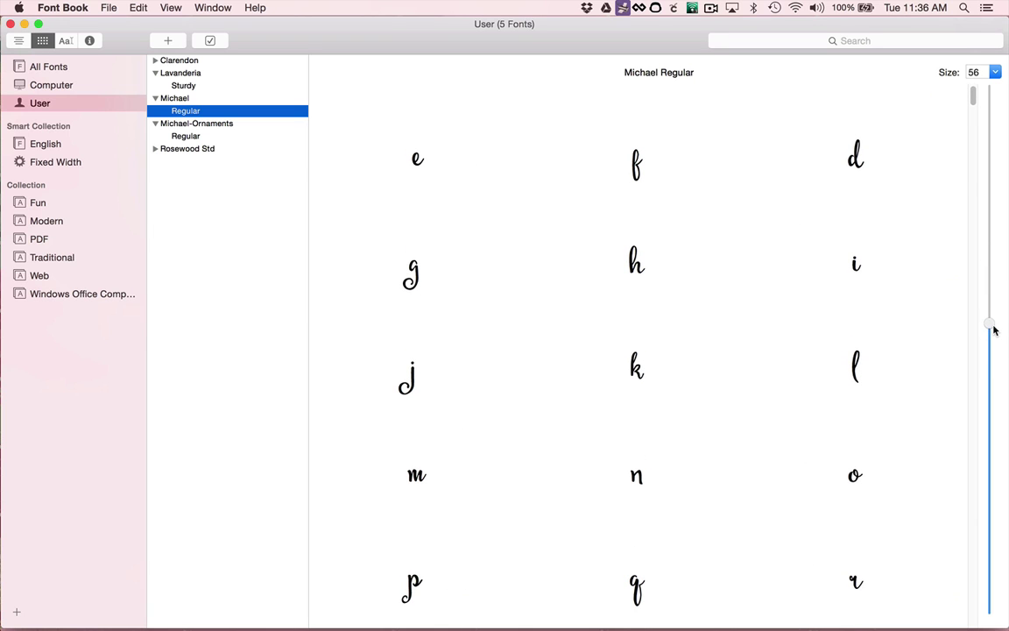
left_click(187, 136)
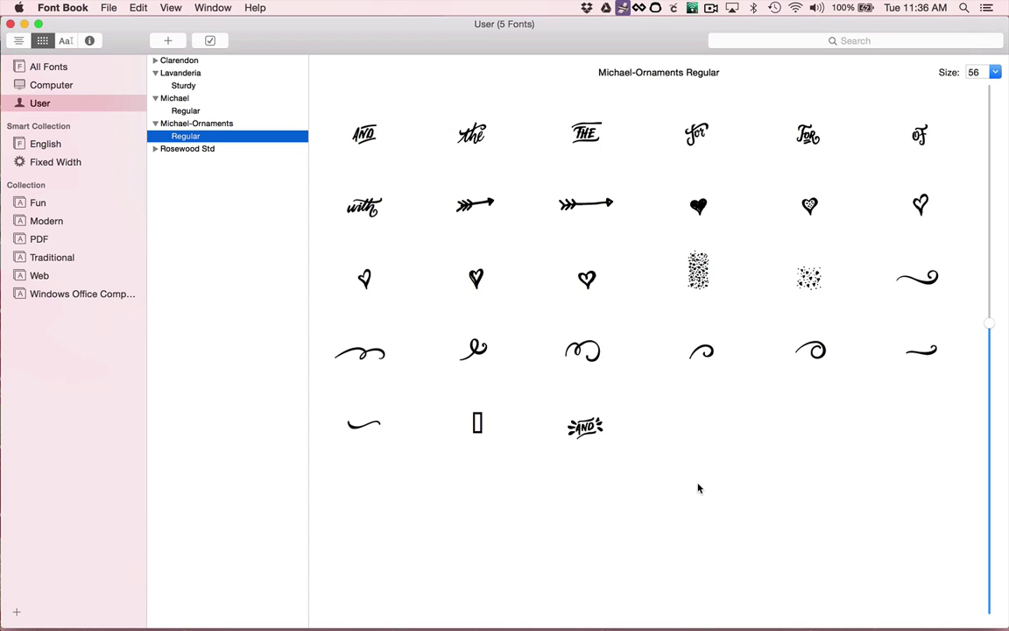
- Launch Silhouette Studio and dismiss the Recovered Documents list
mouse_move(784, 620)
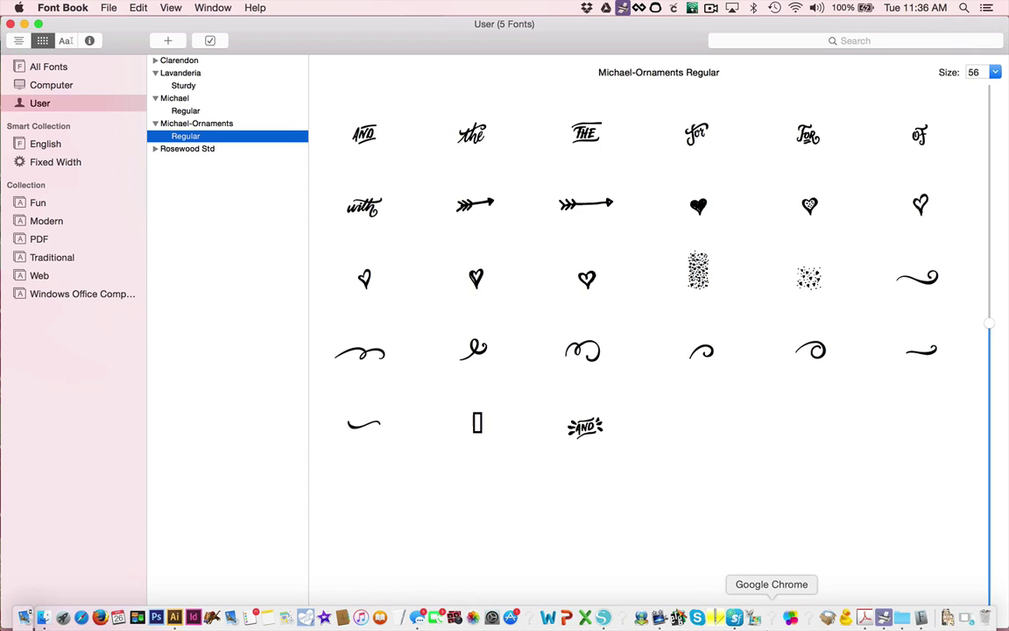
left_click(606, 618)
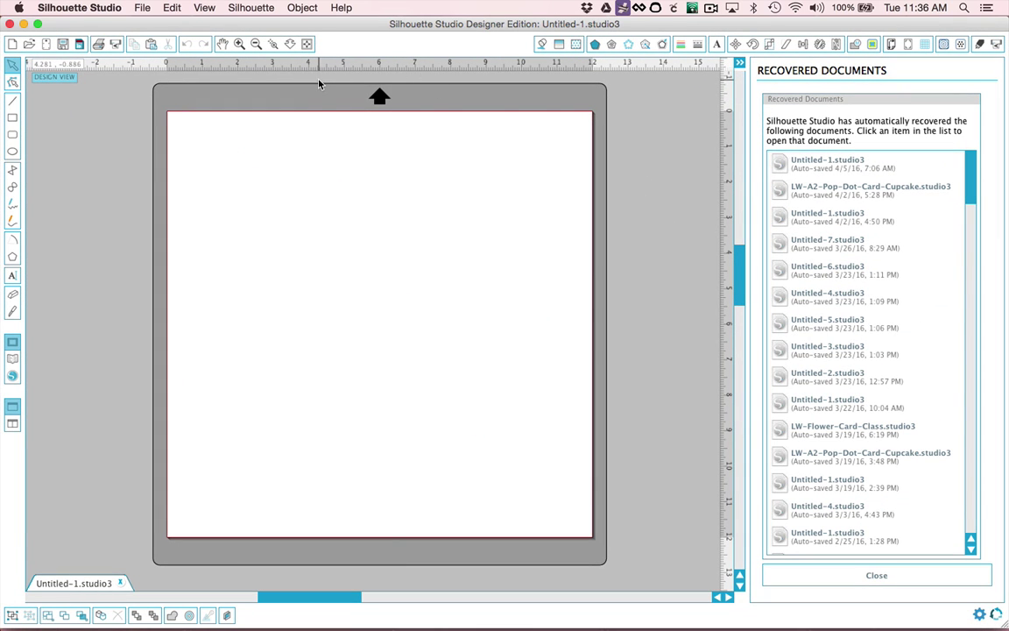
left_click(738, 64)
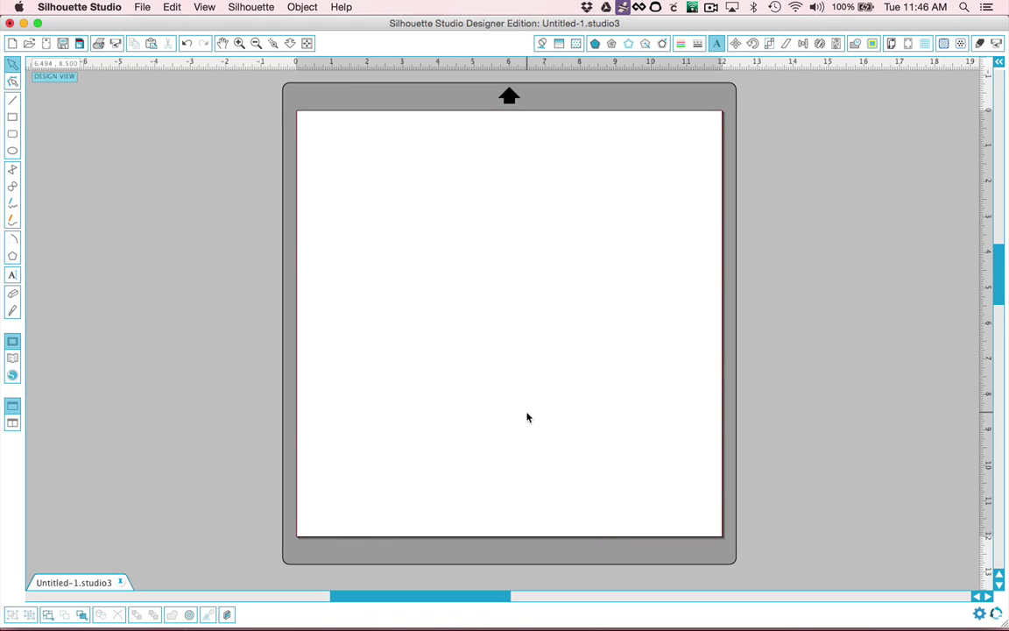
- Add text boxes reading 'my' and, below it, 'Mother' on the mat
left_click(12, 276)
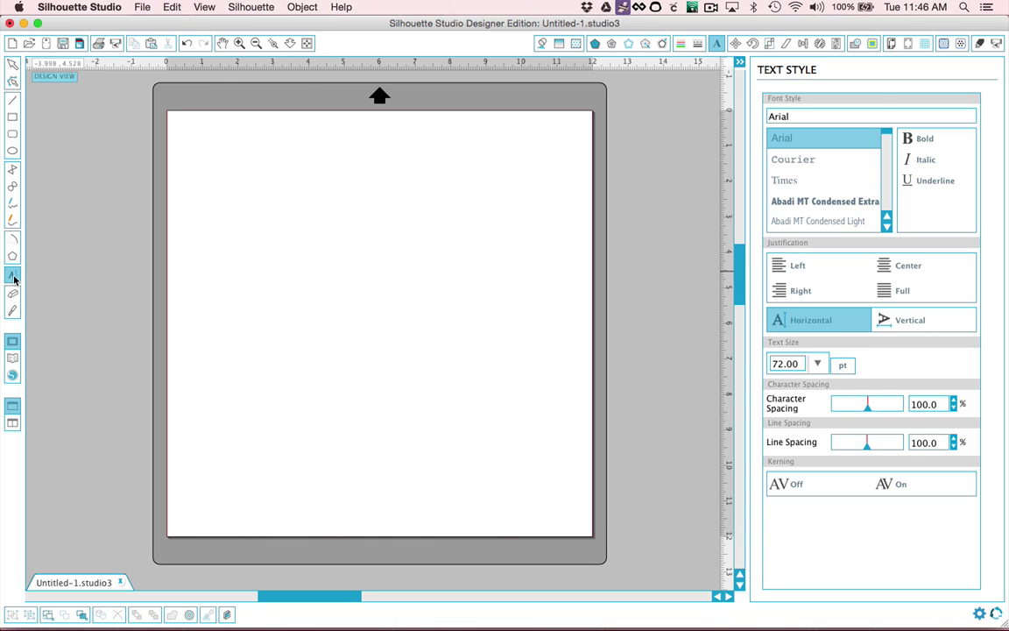
left_click(316, 203)
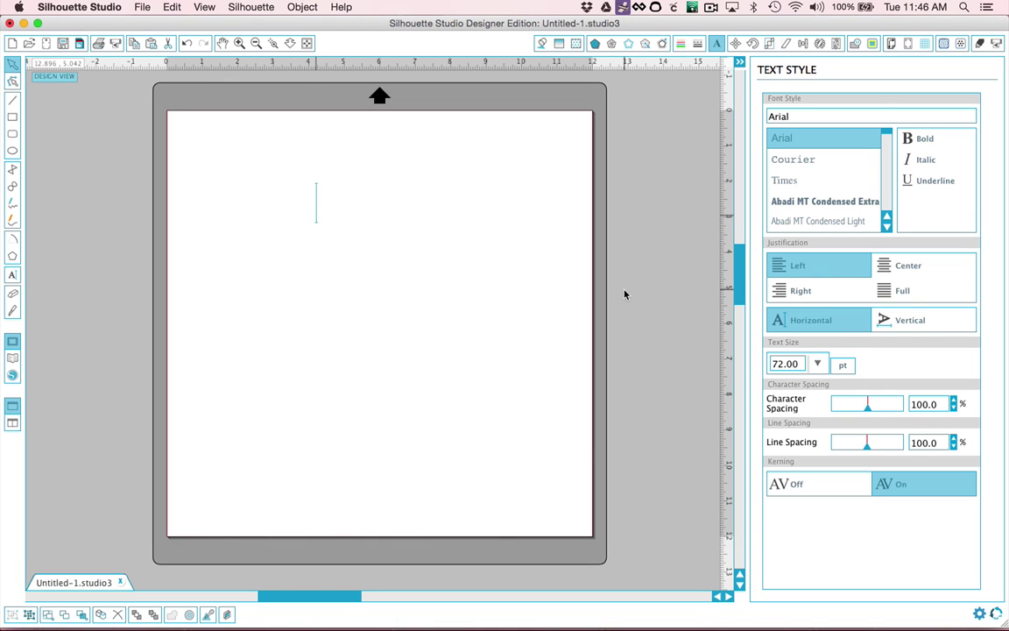
type("my")
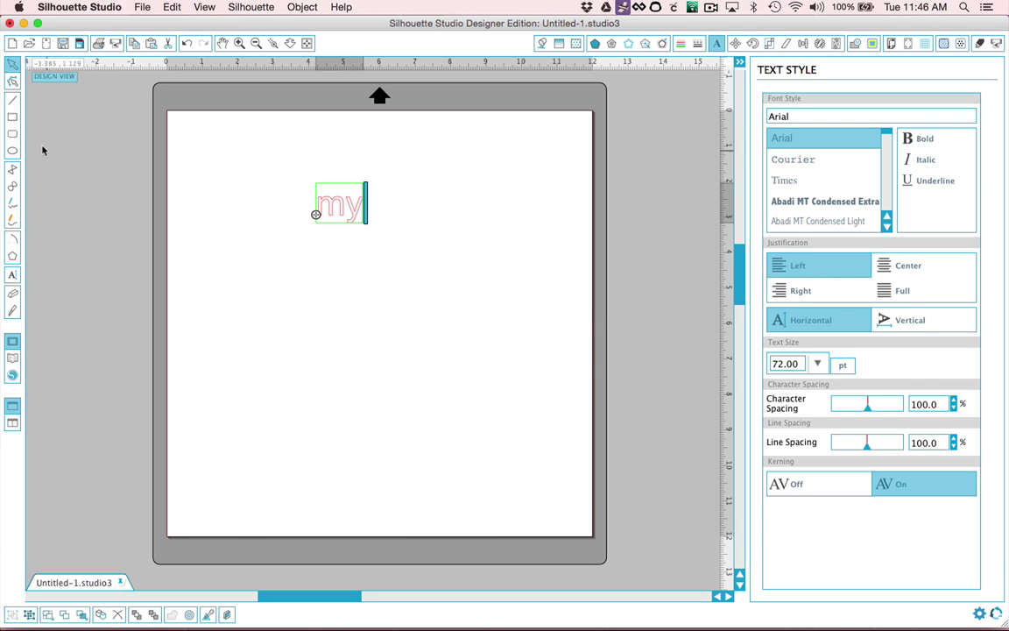
left_click(318, 306)
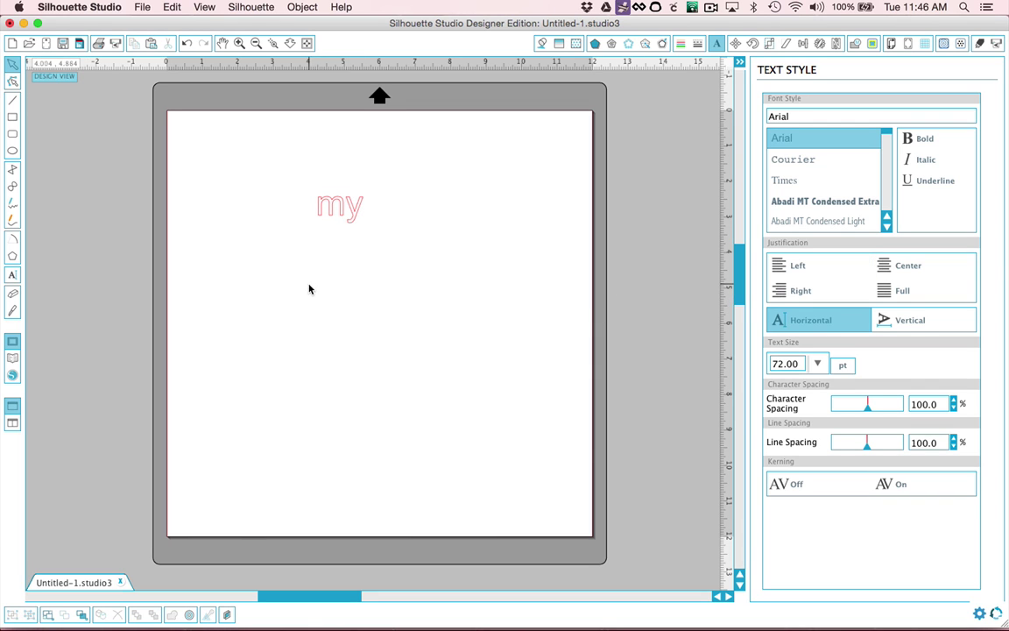
left_click(13, 275)
left_click(299, 278)
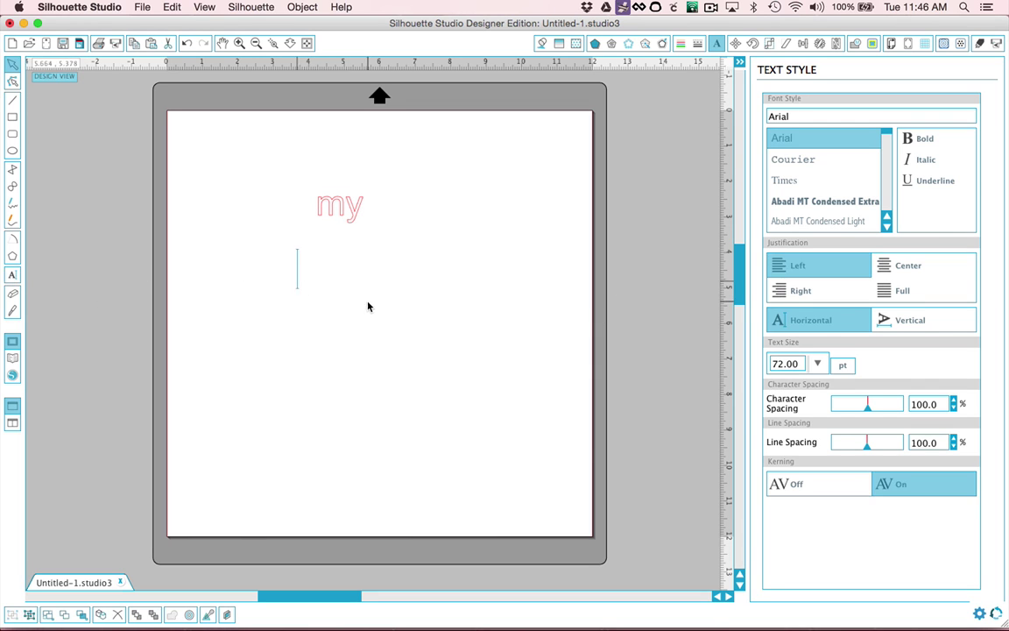
type("Mother")
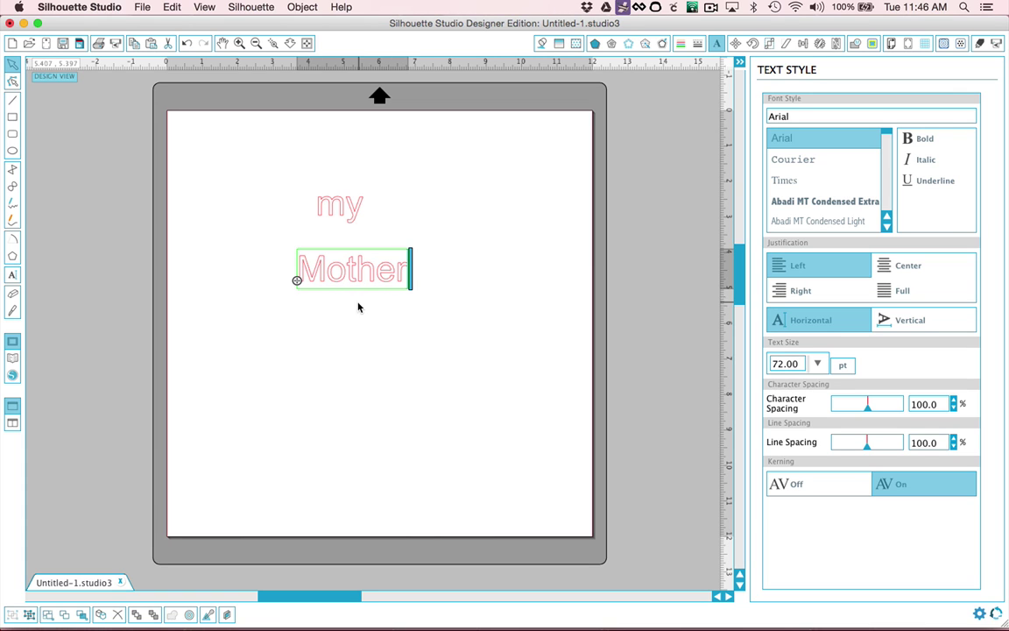
- Add 'friend' below Mother, then select all three words together
left_click(12, 274)
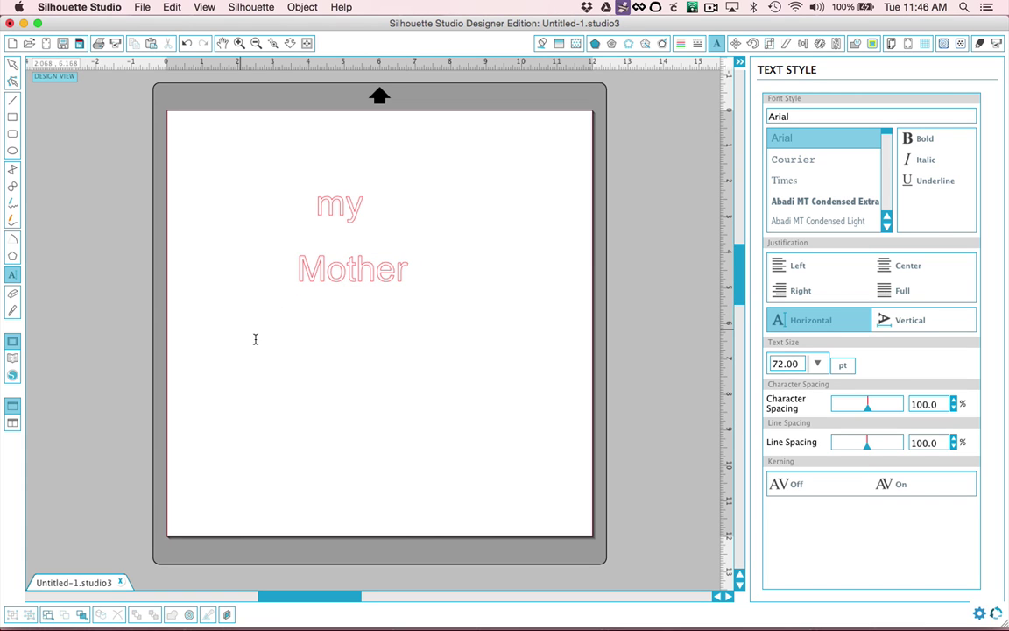
left_click(302, 356)
type("friend")
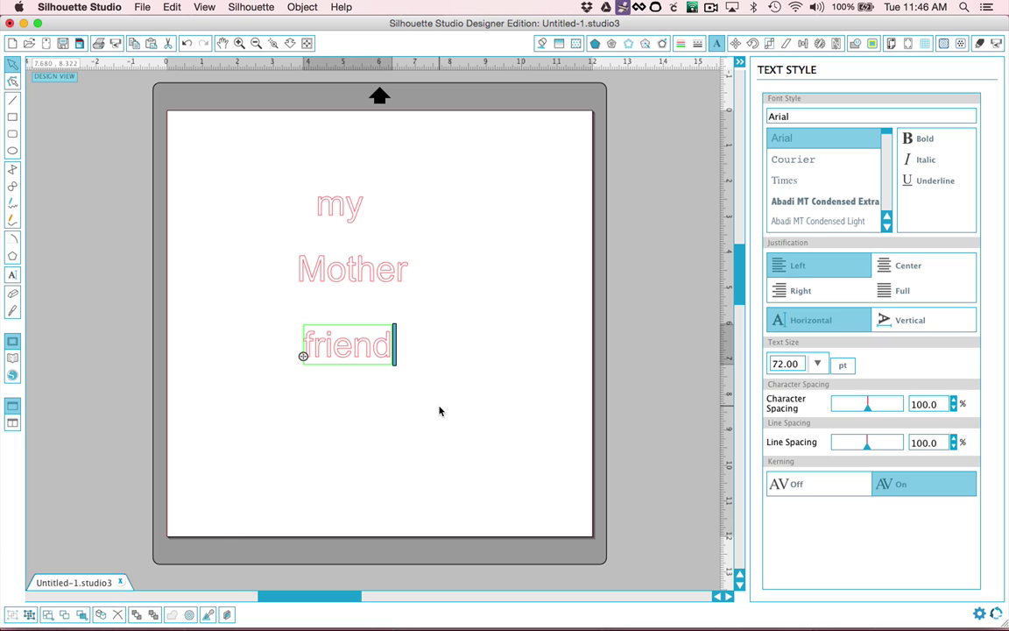
left_click(12, 67)
left_click_drag(280, 180, 415, 421)
- Change the three words' font from Arial to Michael
left_click(789, 116)
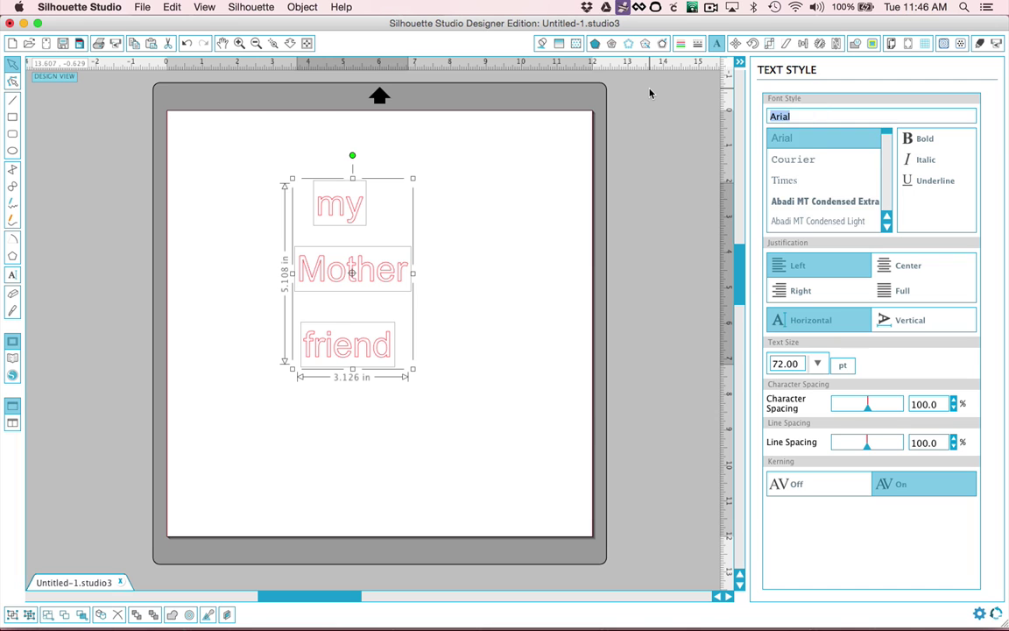
type("michae")
key("Return")
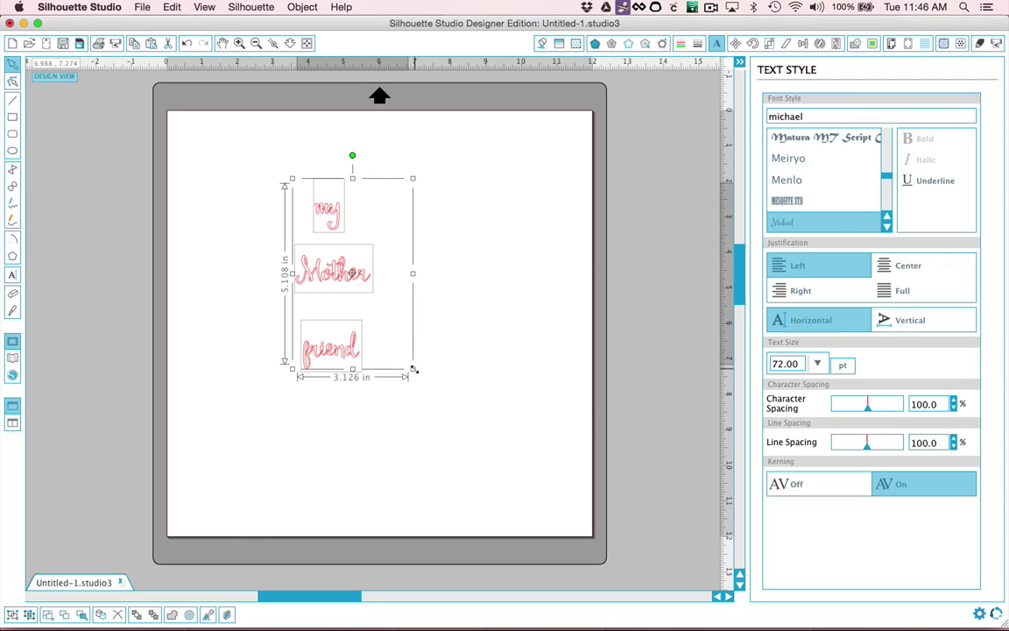
- Enlarge the words to 137.20 pt and shift them up and right on the mat
left_click_drag(413, 370, 567, 506)
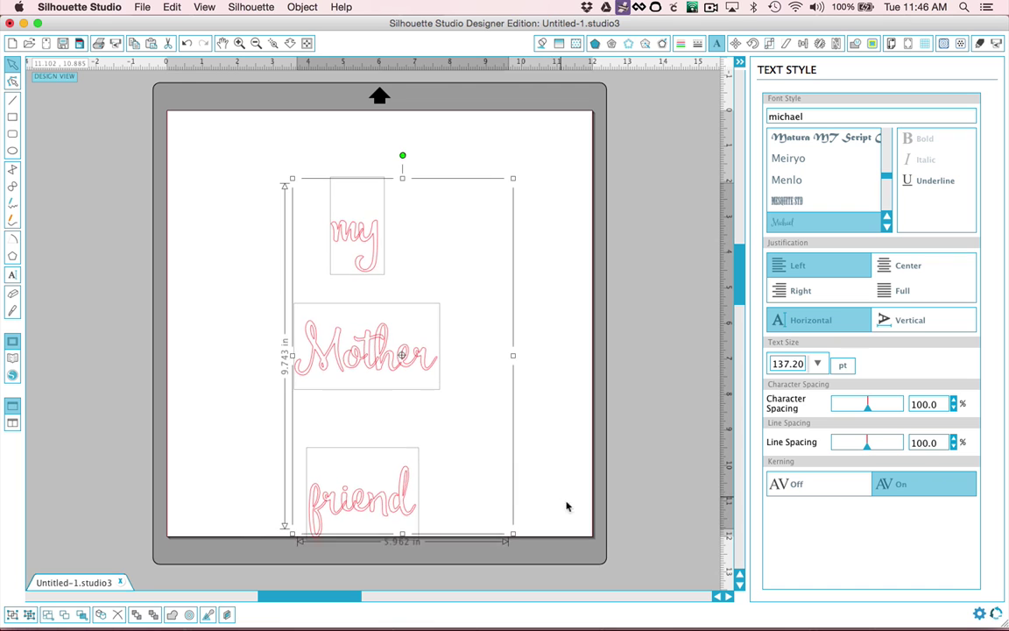
left_click_drag(407, 482, 418, 441)
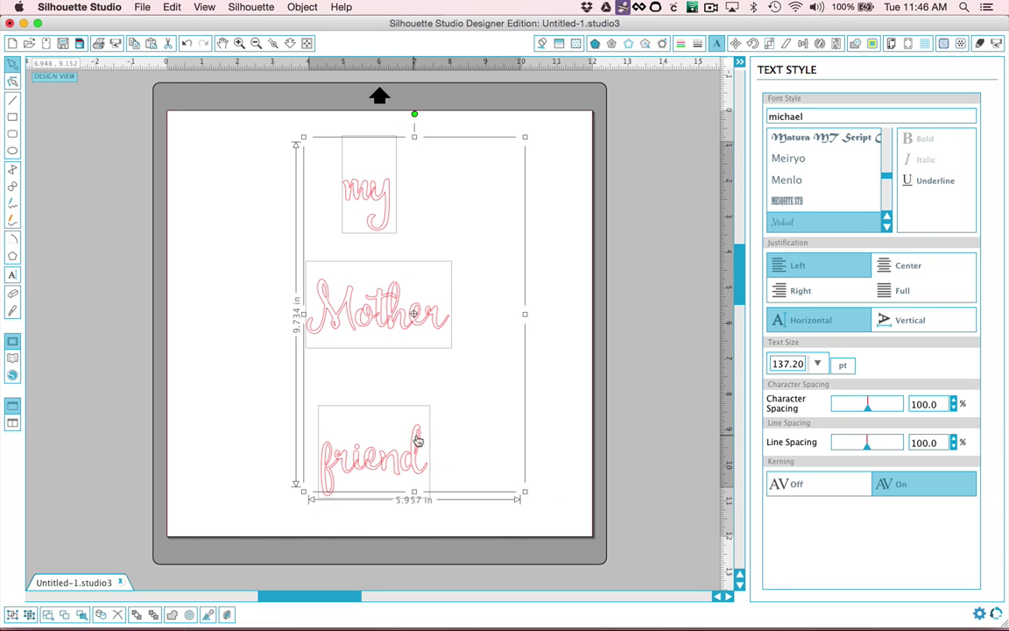
left_click(550, 393)
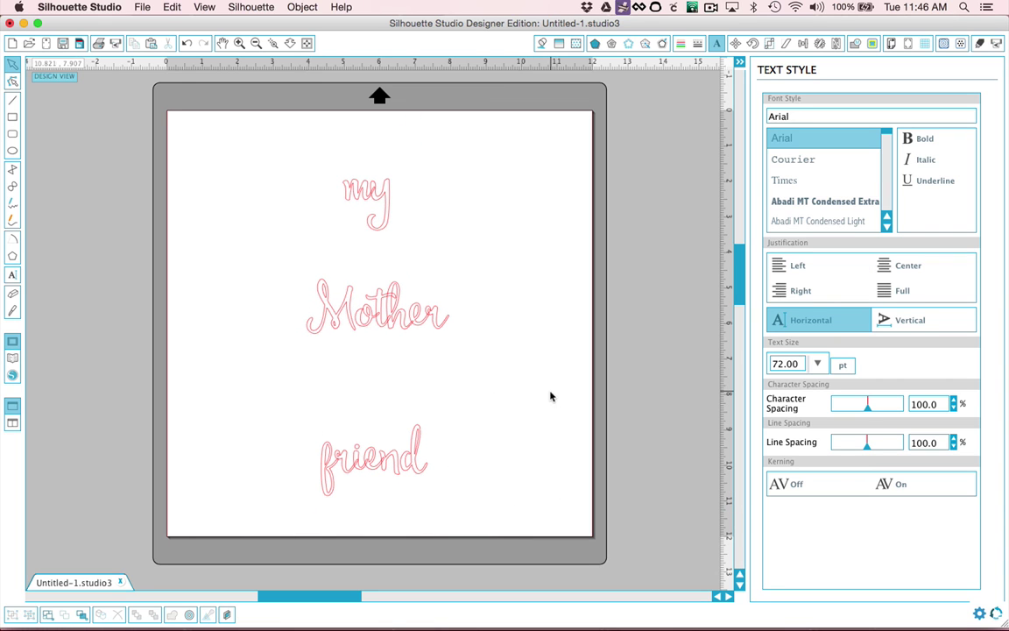
left_click(383, 204)
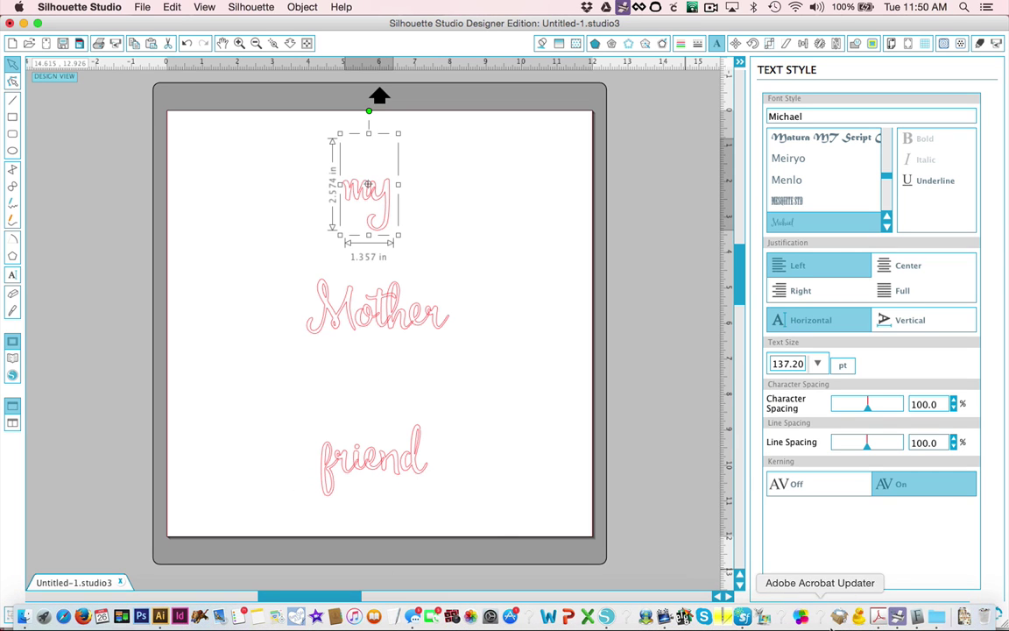
- Copy Michael Regular's U+E000 swash glyph in Font Book and return to Silhouette Studio
left_click(917, 617)
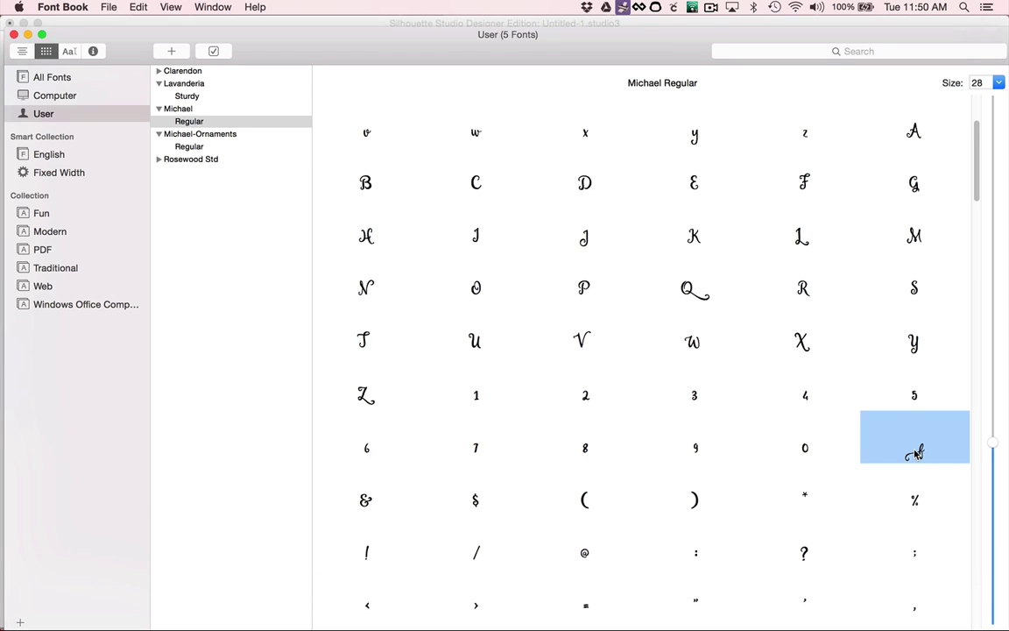
mouse_move(916, 452)
left_click(139, 6)
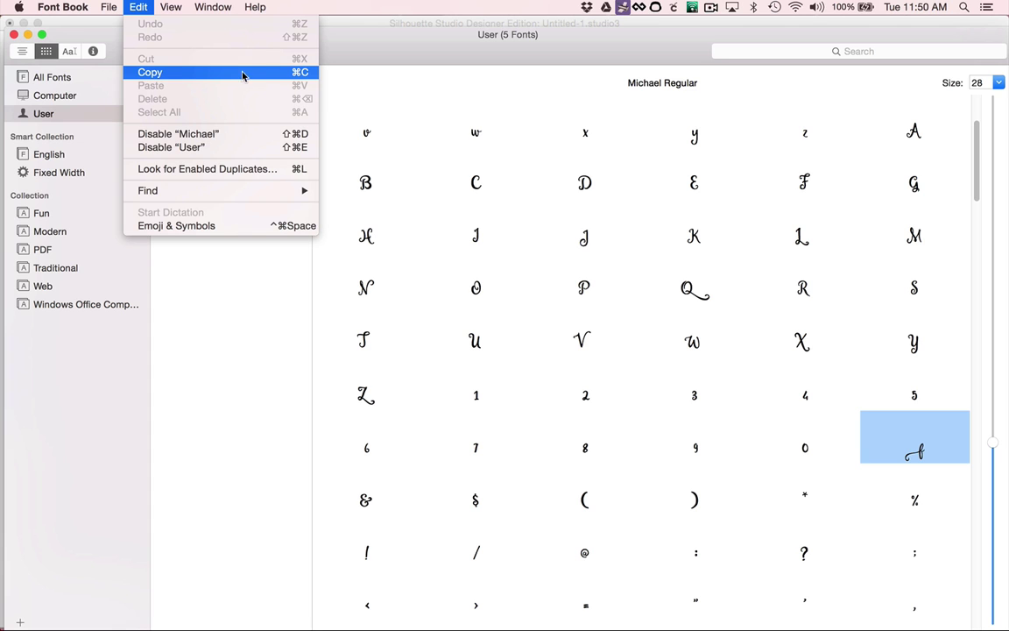
left_click(209, 76)
left_click(281, 24)
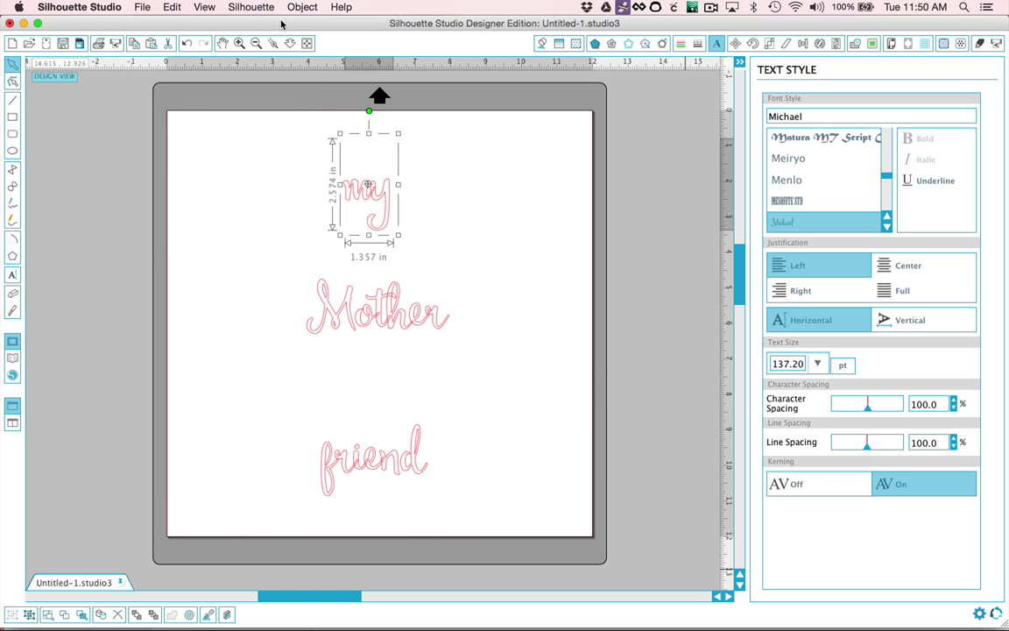
- Replace the first f of 'friend' with the pasted swash glyph
left_click(12, 275)
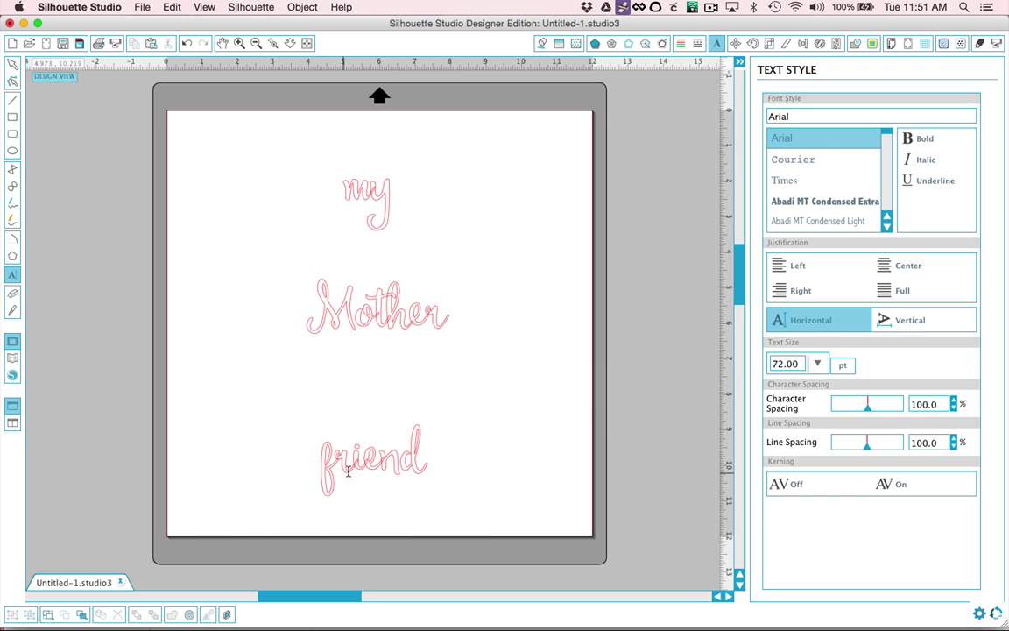
left_click(300, 416)
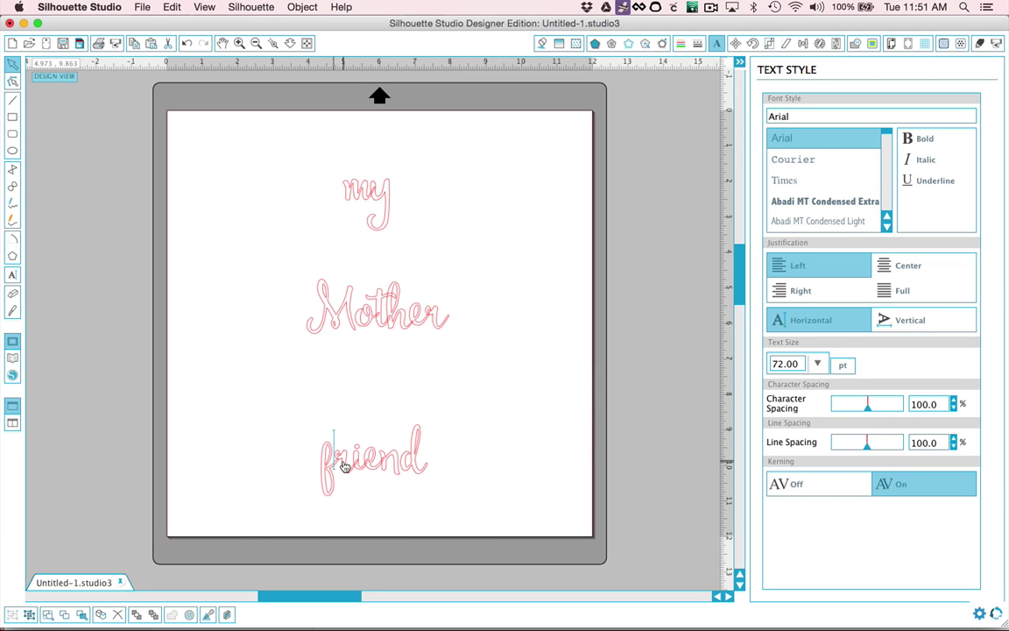
left_click(344, 465)
left_click_drag(343, 464, 321, 459)
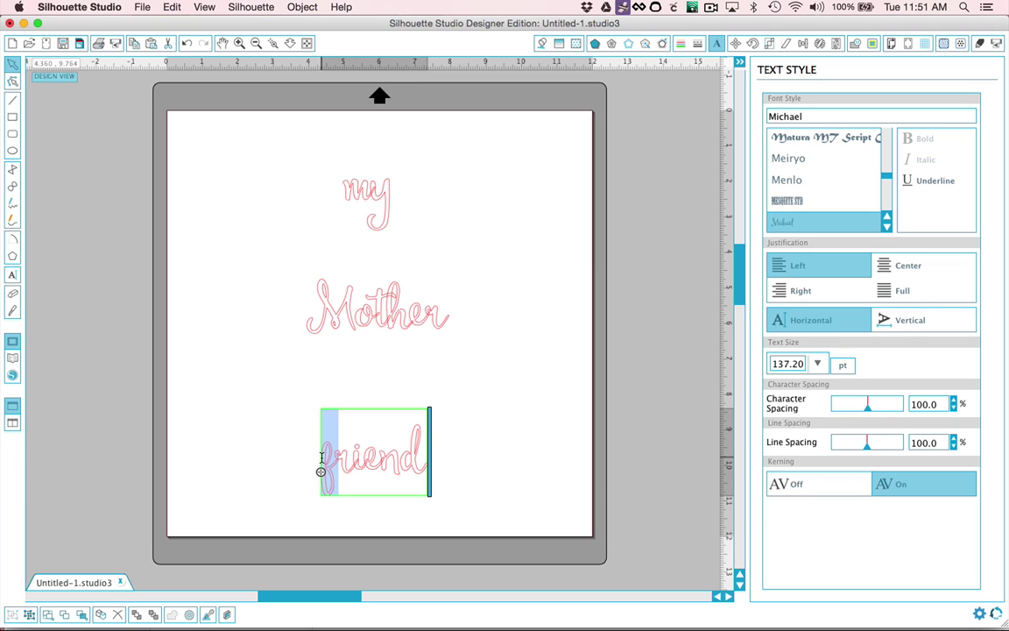
left_click(171, 7)
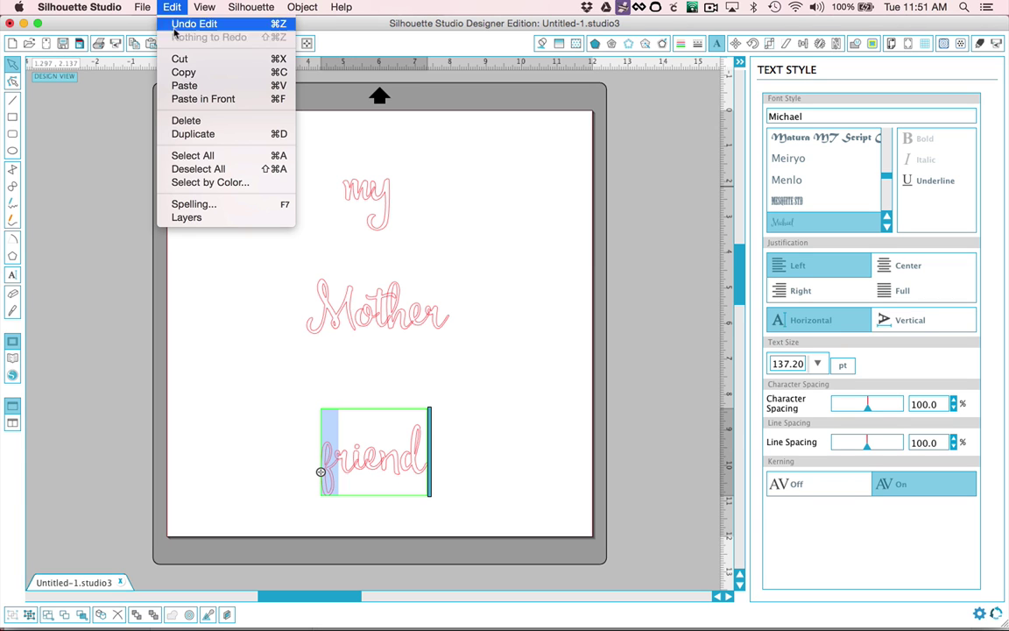
left_click(184, 88)
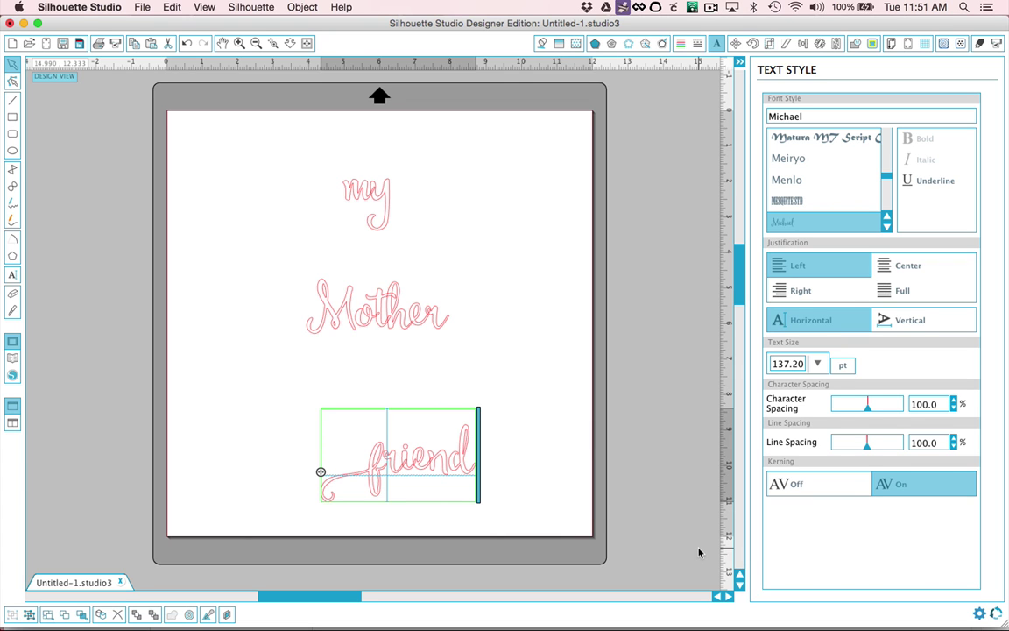
mouse_move(897, 624)
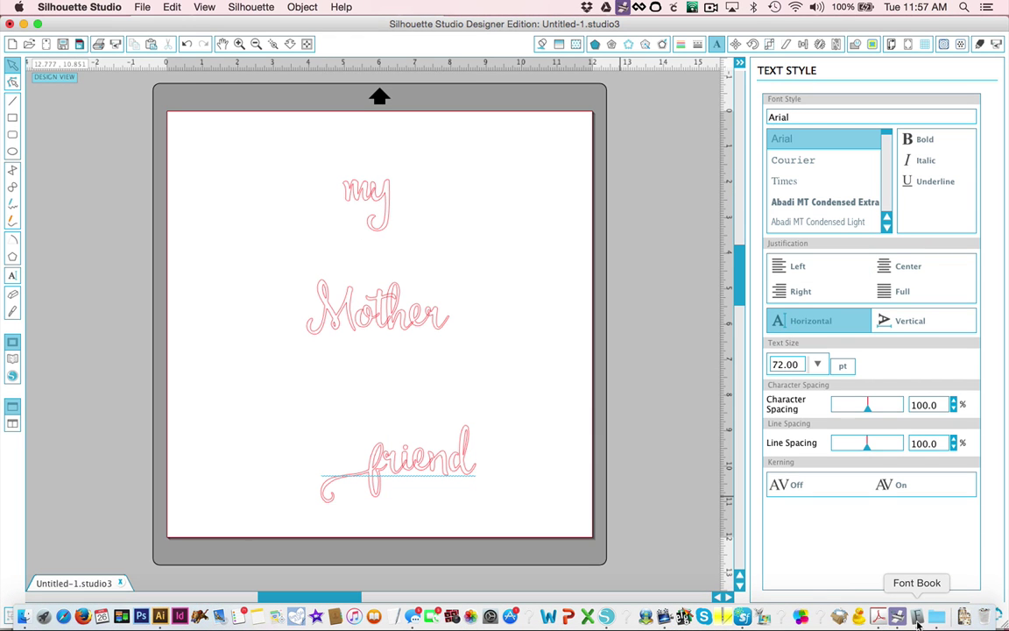
- Copy the tailed swash y glyph from Michael Regular and return to Silhouette Studio
left_click(916, 617)
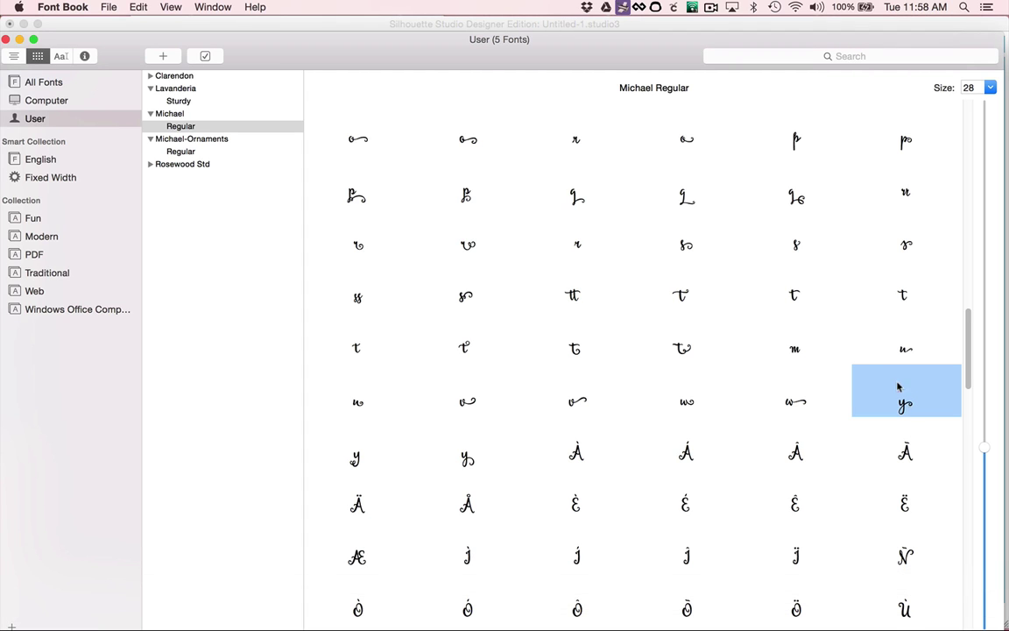
left_click(135, 7)
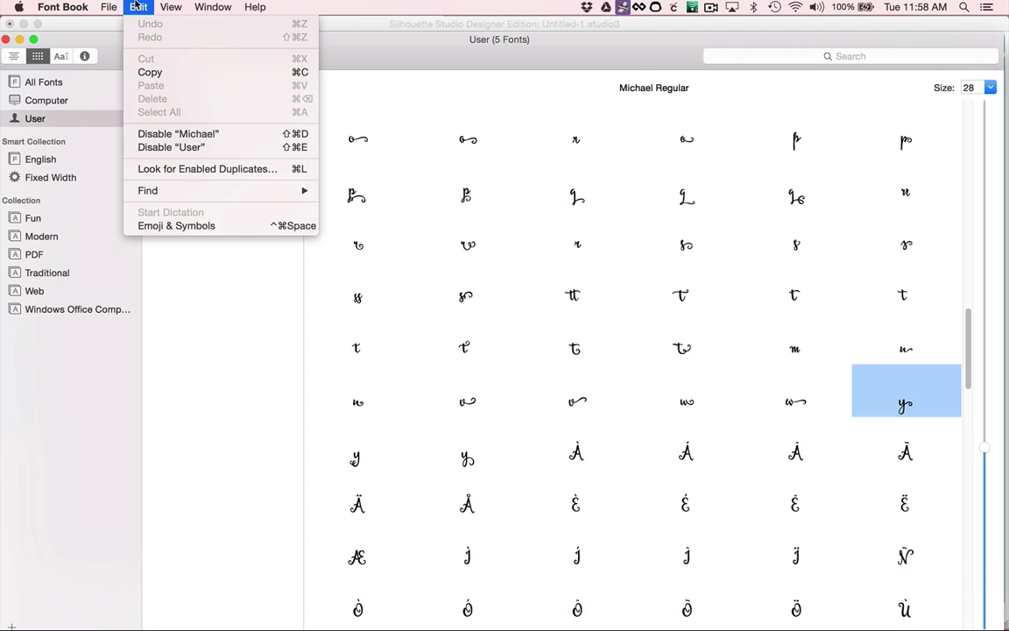
left_click(152, 72)
left_click(311, 21)
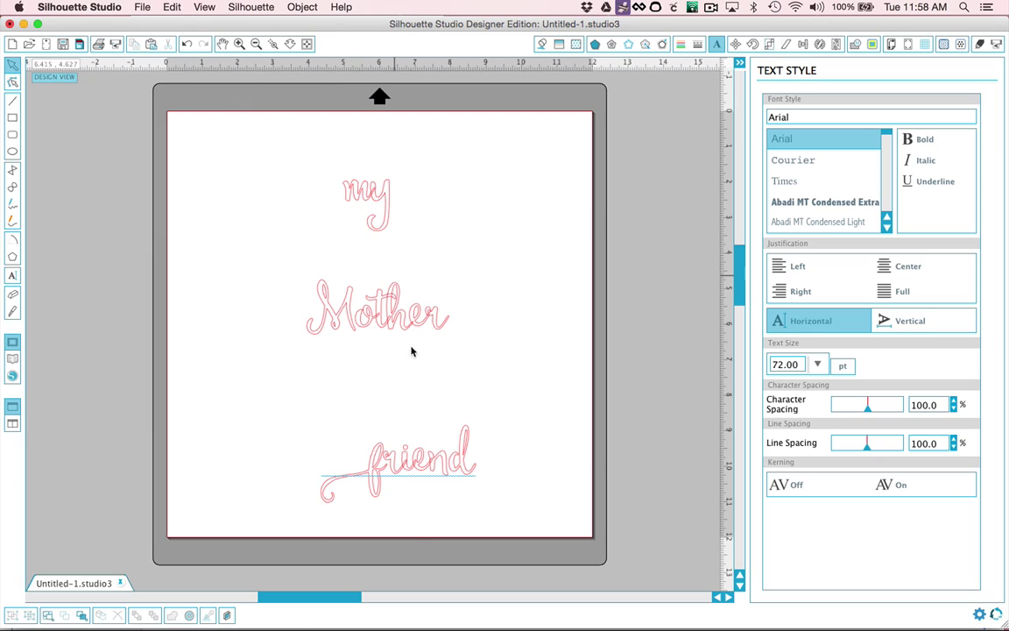
- Replace the y in 'my' with the pasted swash y using Cmd+V
left_click(368, 192)
double_click(382, 192)
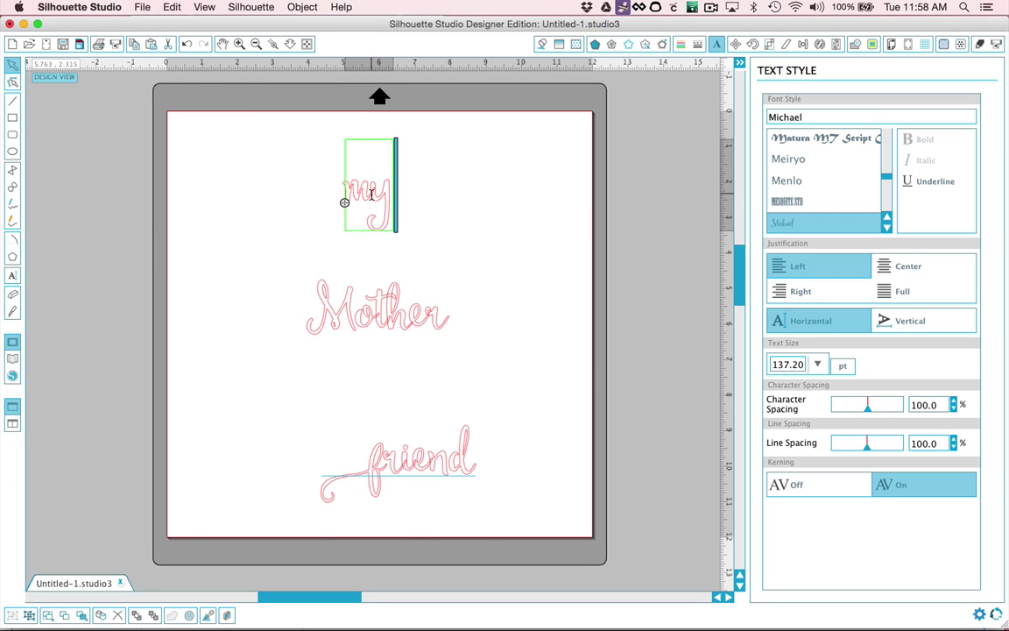
left_click_drag(367, 191, 390, 201)
key("super+v")
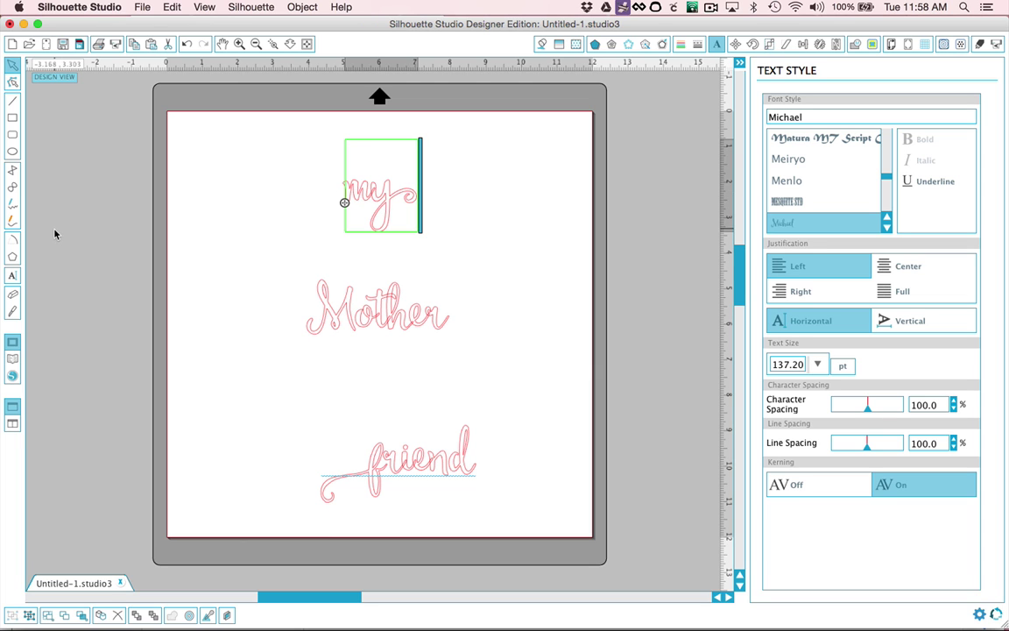
mouse_move(895, 622)
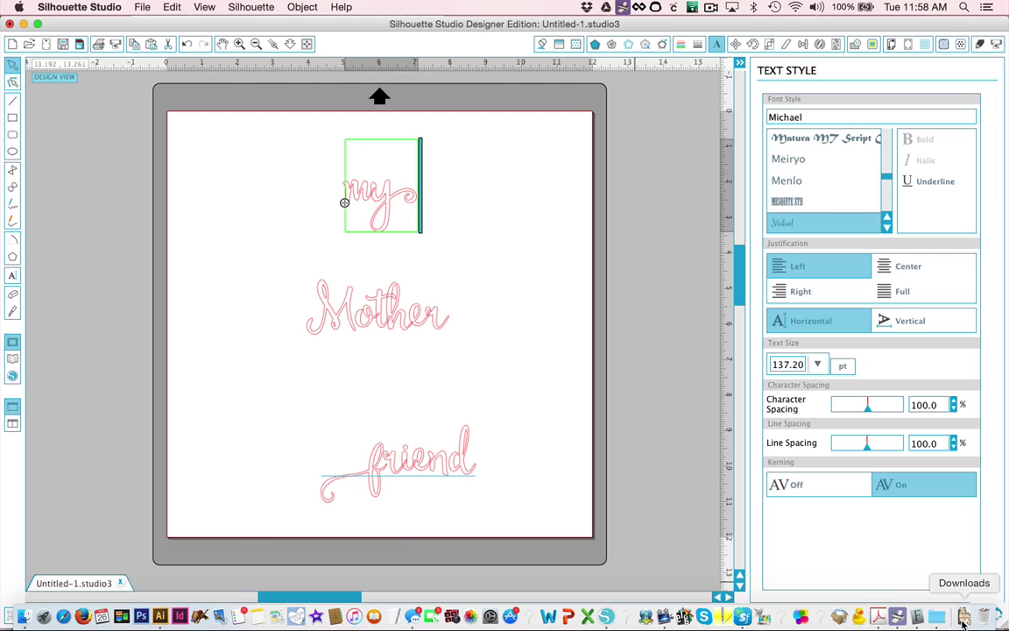
- Copy the AND ornament glyph from Michael-Ornaments Regular and return to Silhouette Studio
left_click(918, 618)
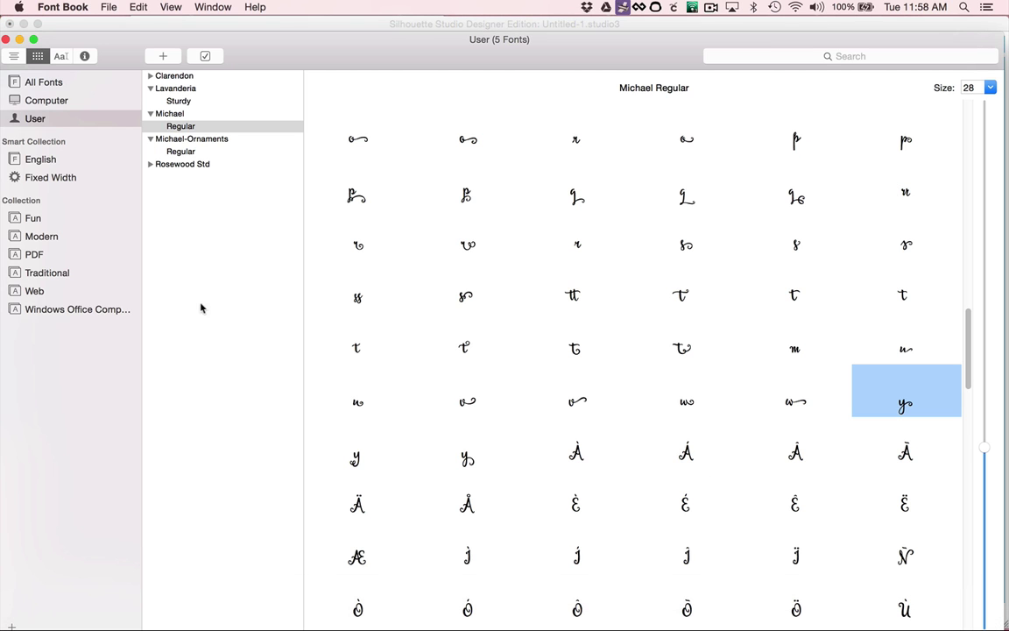
left_click(197, 140)
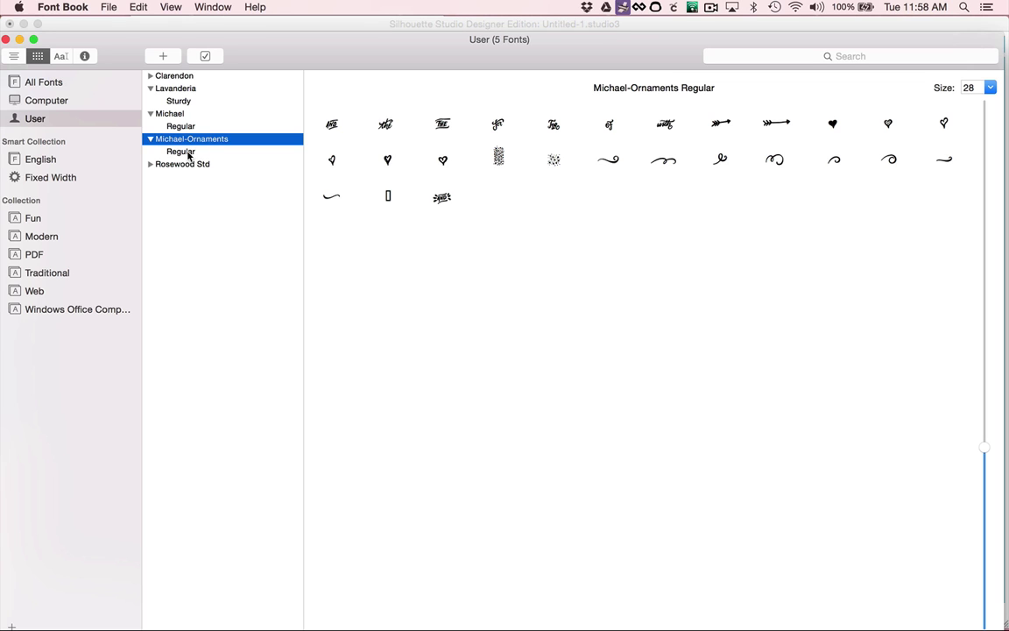
left_click(186, 152)
left_click(442, 197)
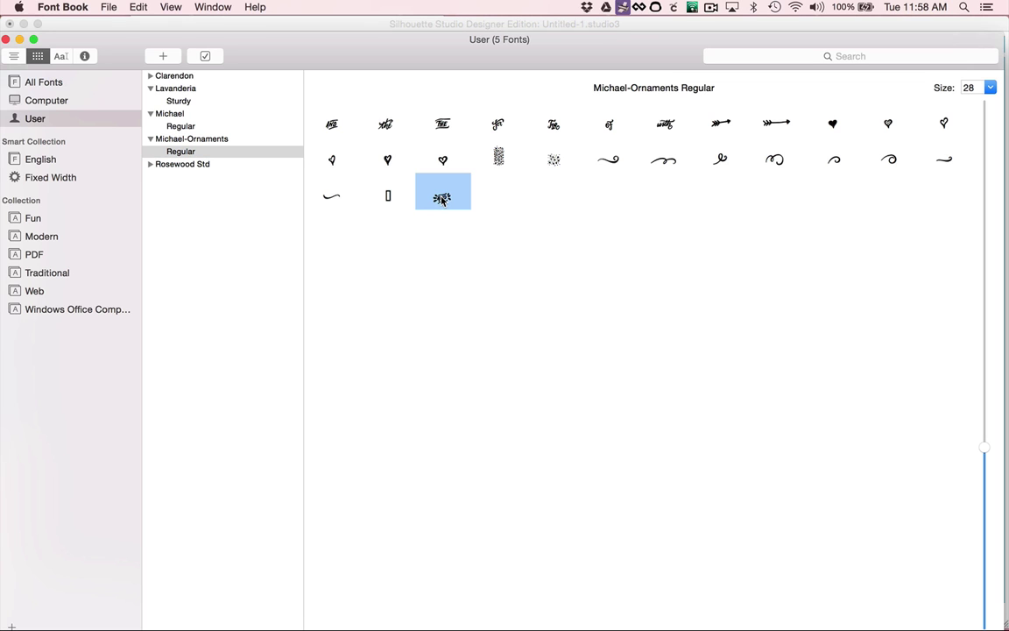
left_click(138, 7)
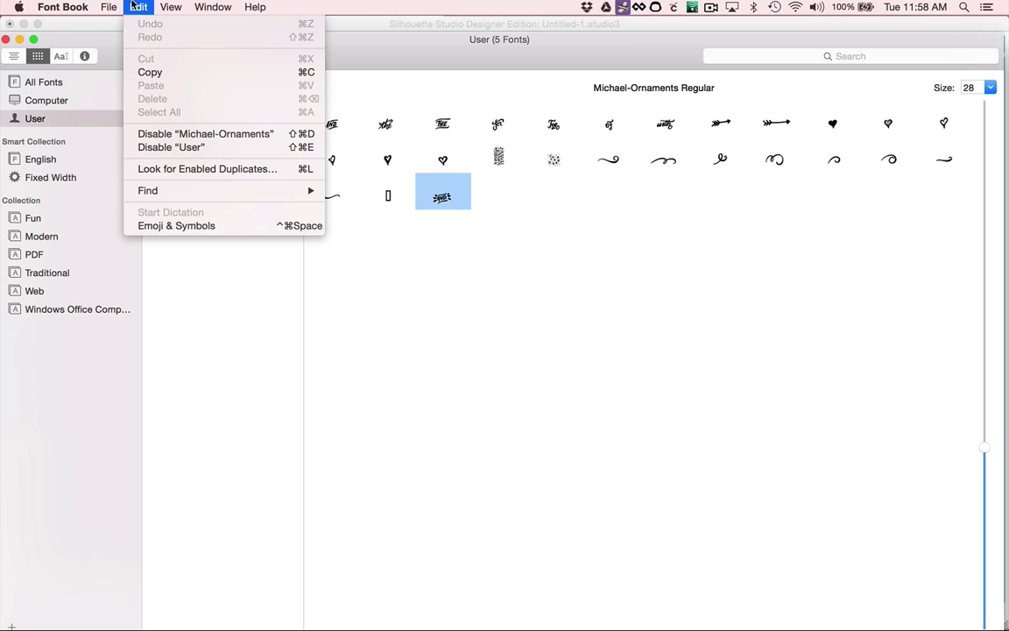
left_click(153, 72)
left_click(359, 26)
- Paste the AND ornament into a new text box below Mother on the left
left_click(200, 284)
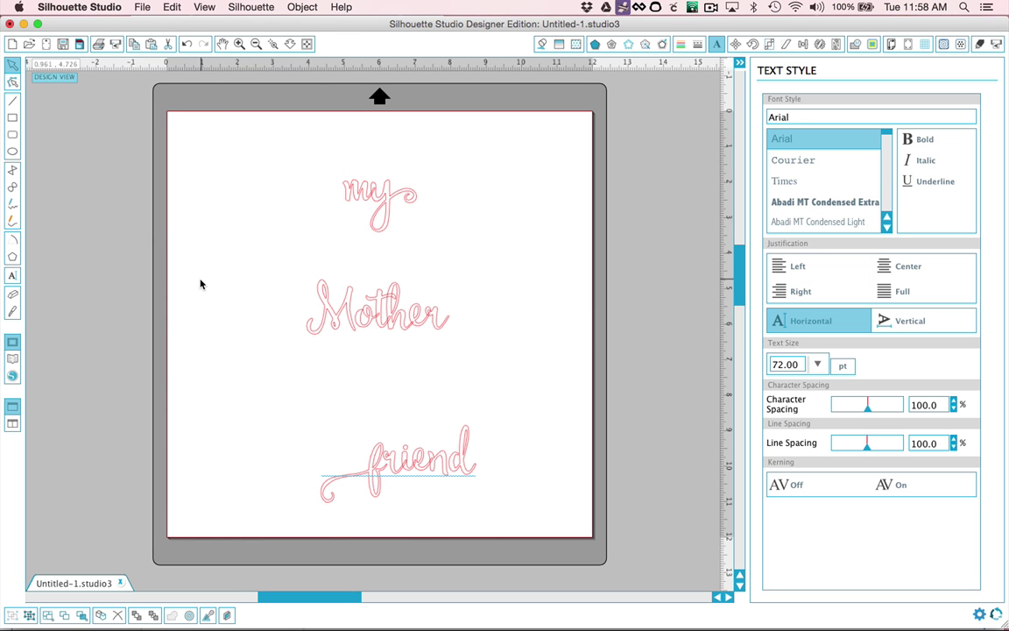
left_click(12, 274)
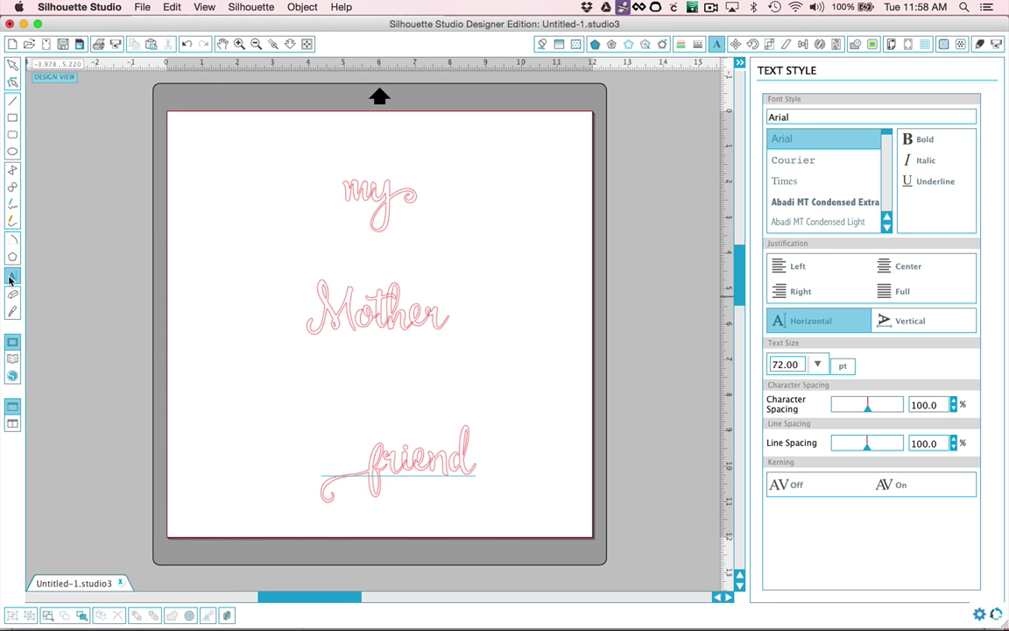
left_click(221, 386)
key("super+v")
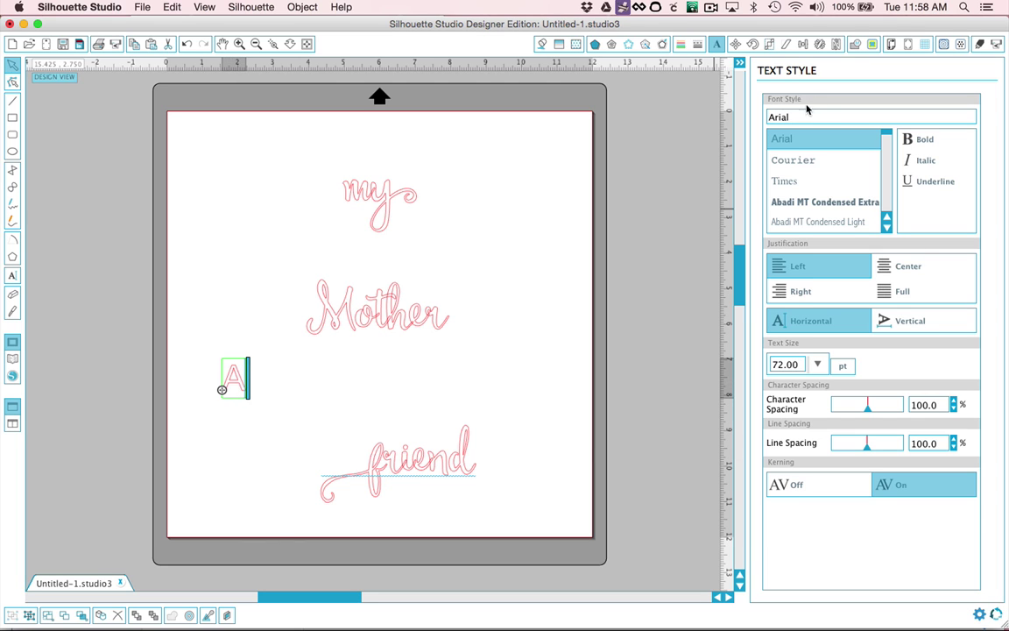
left_click(241, 391)
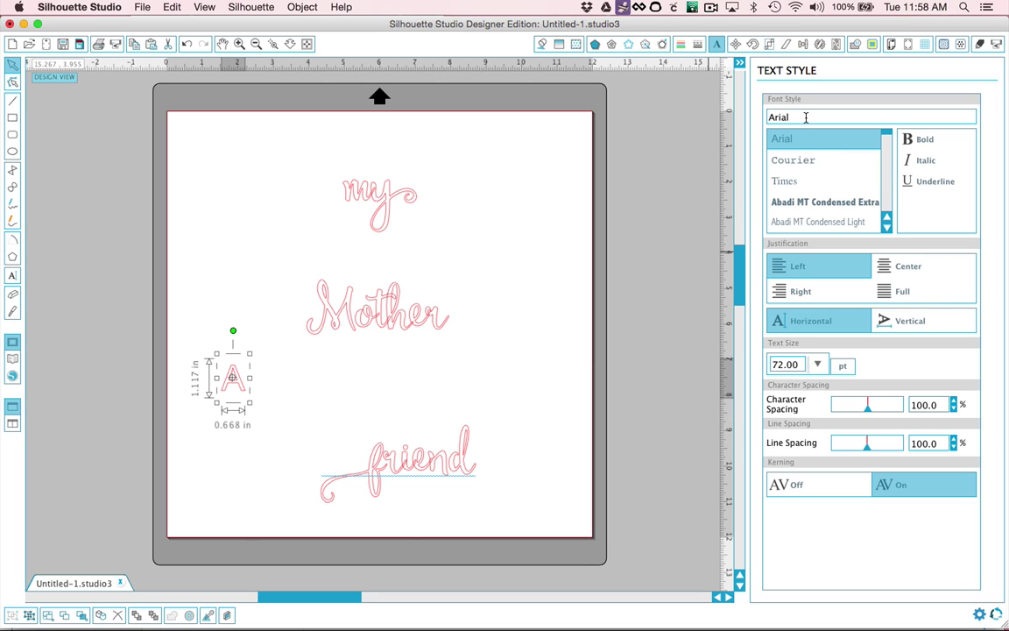
- Set the ornament to Michael-Ornaments and enlarge it to about 108 pt
double_click(773, 120)
type("michae")
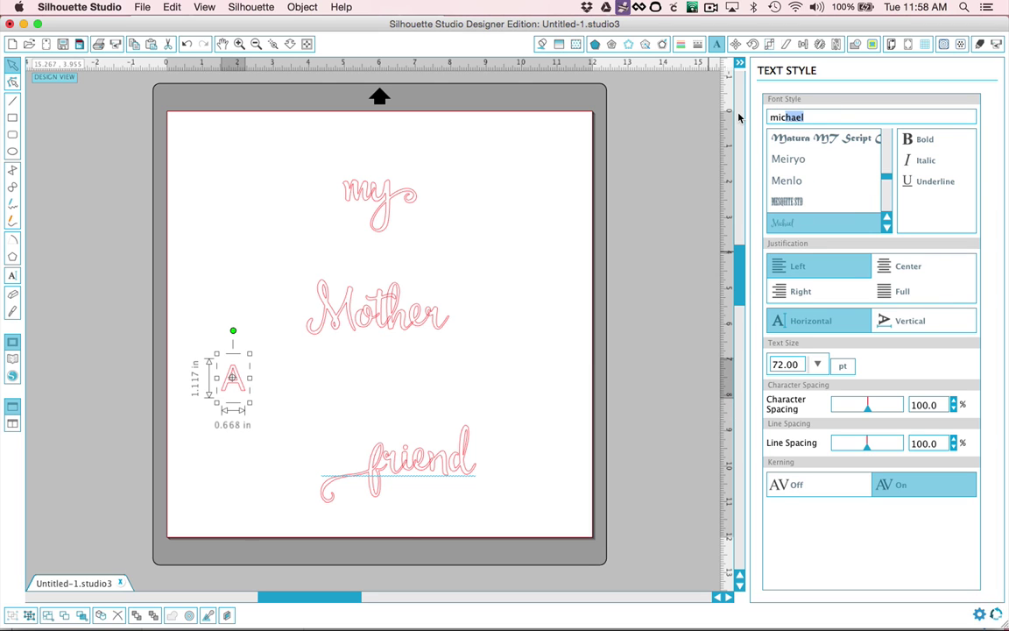
left_click(885, 229)
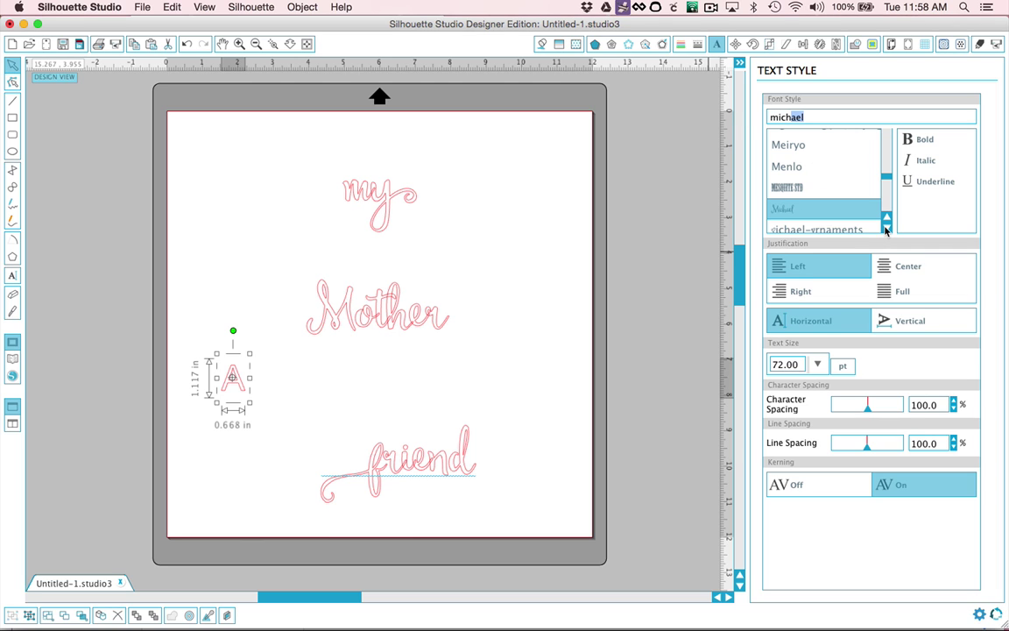
left_click(832, 228)
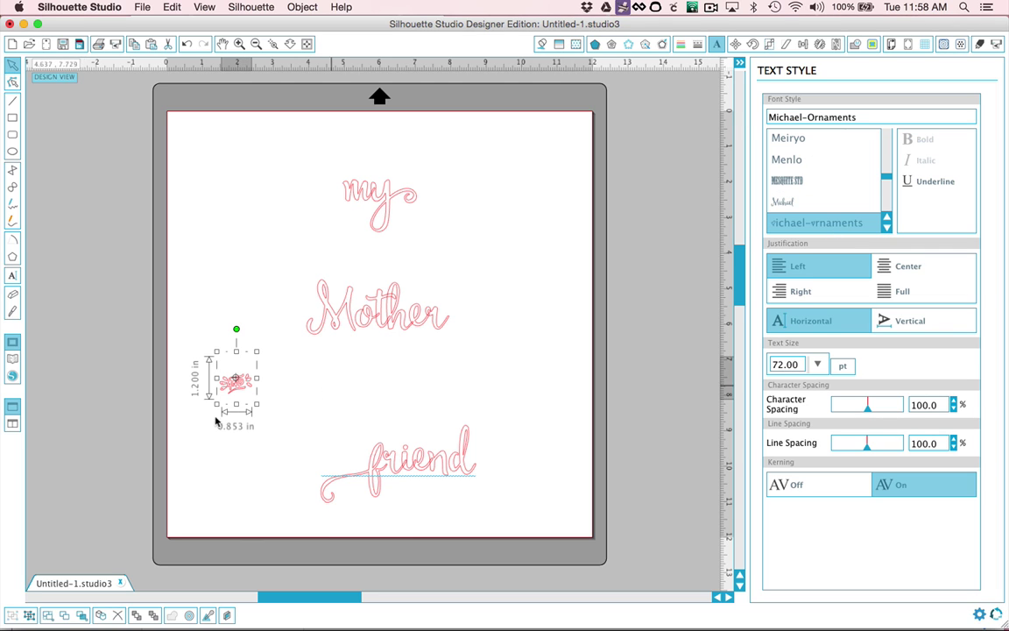
mouse_move(256, 404)
left_mouse_down()
mouse_move(273, 428)
mouse_move(263, 405)
mouse_move(273, 402)
left_mouse_up()
left_click(248, 451)
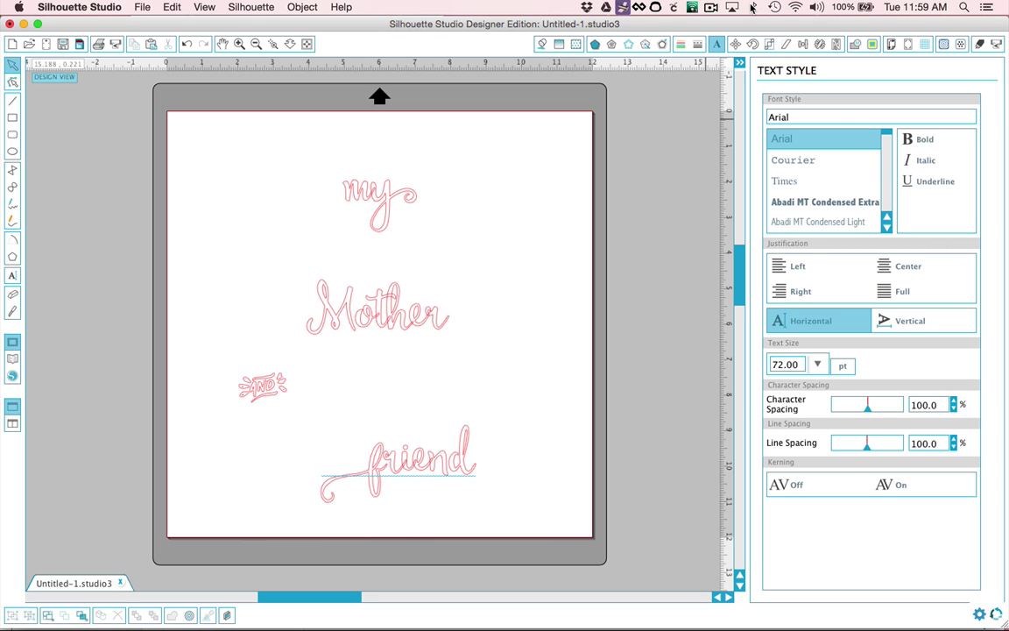
- Copy the solid heart glyph from Michael-Ornaments in Font Book, then return to Silhouette Studio
left_click(918, 618)
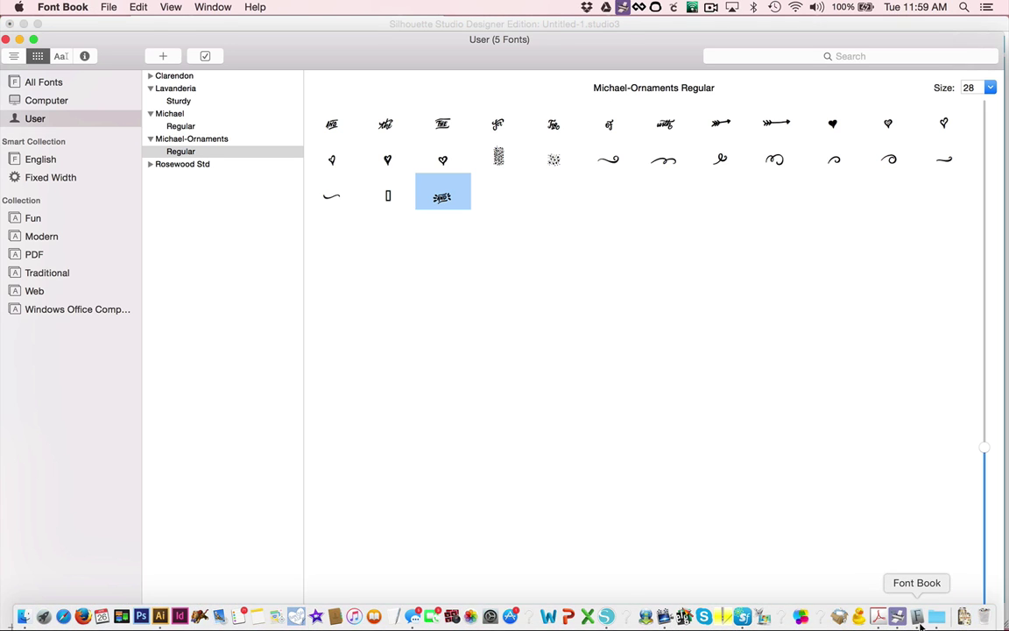
left_click(834, 127)
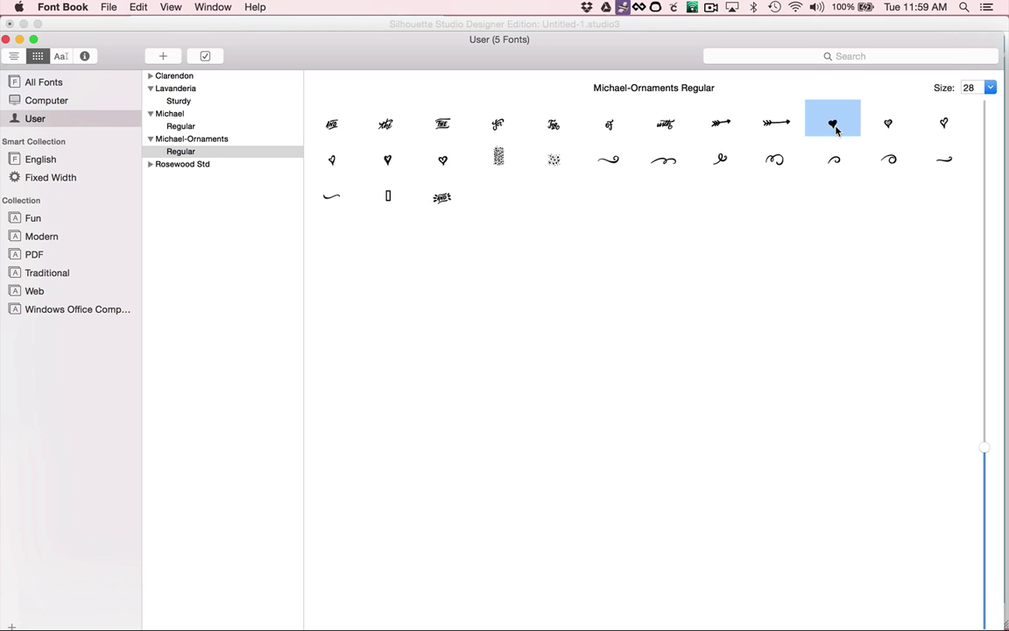
left_click(109, 7)
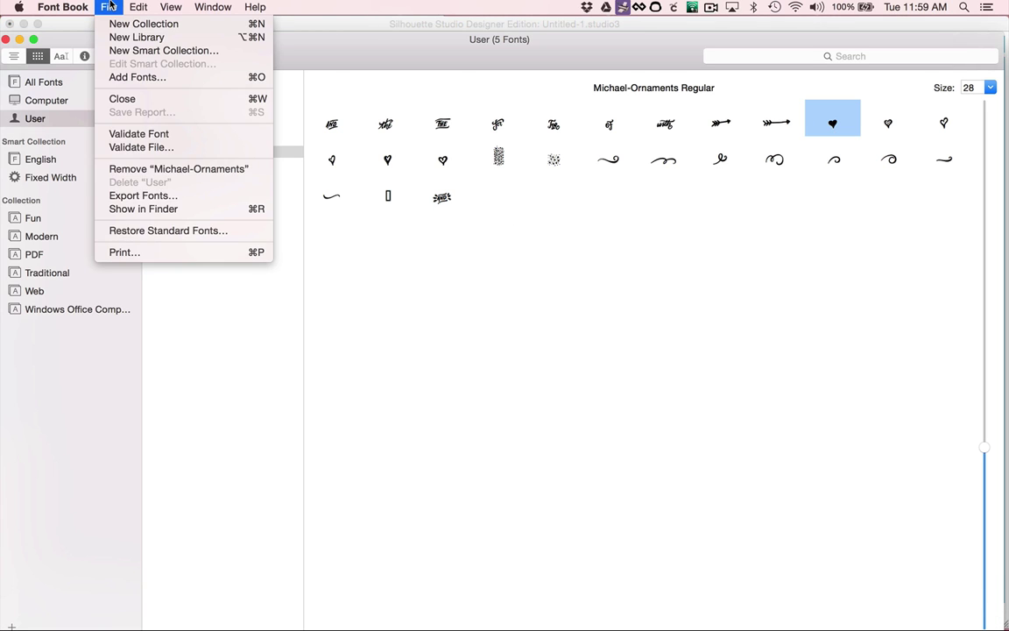
left_click(149, 71)
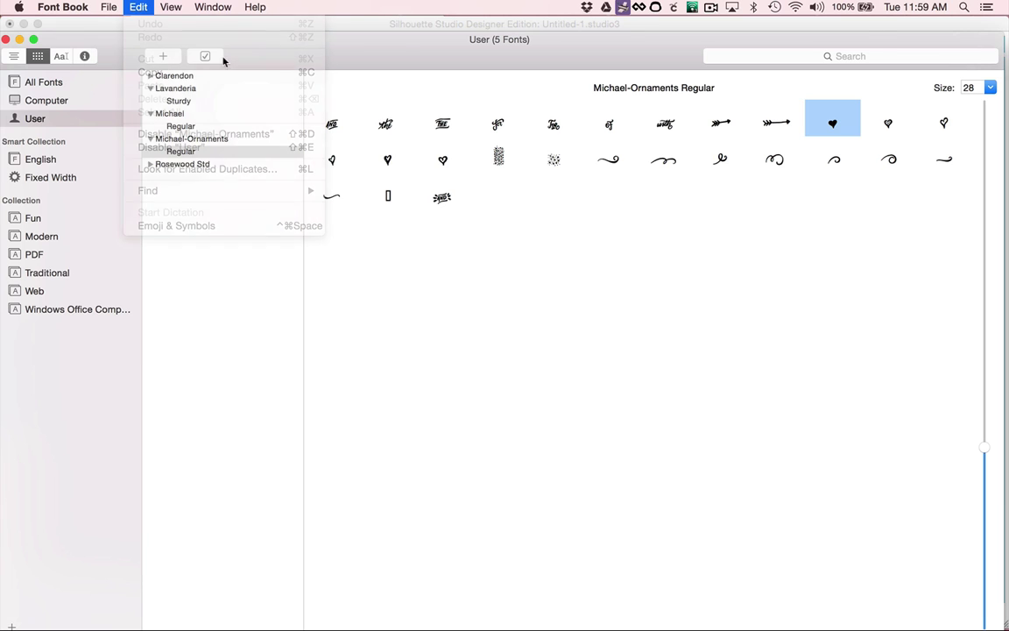
left_click(391, 25)
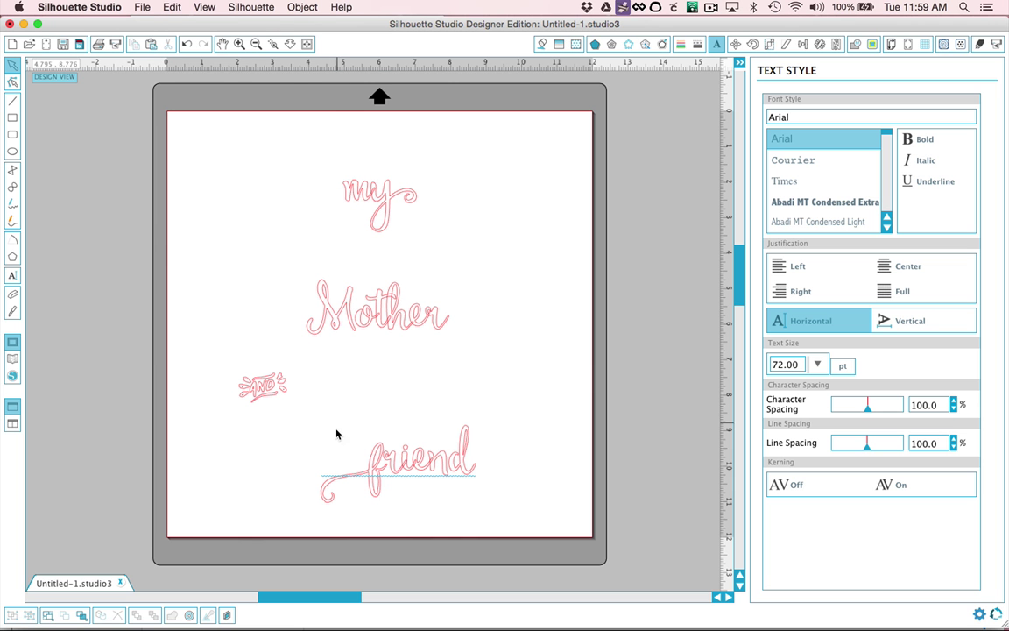
- Paste the copied heart character into a new text box right of Mother
left_click(13, 275)
left_click(520, 263)
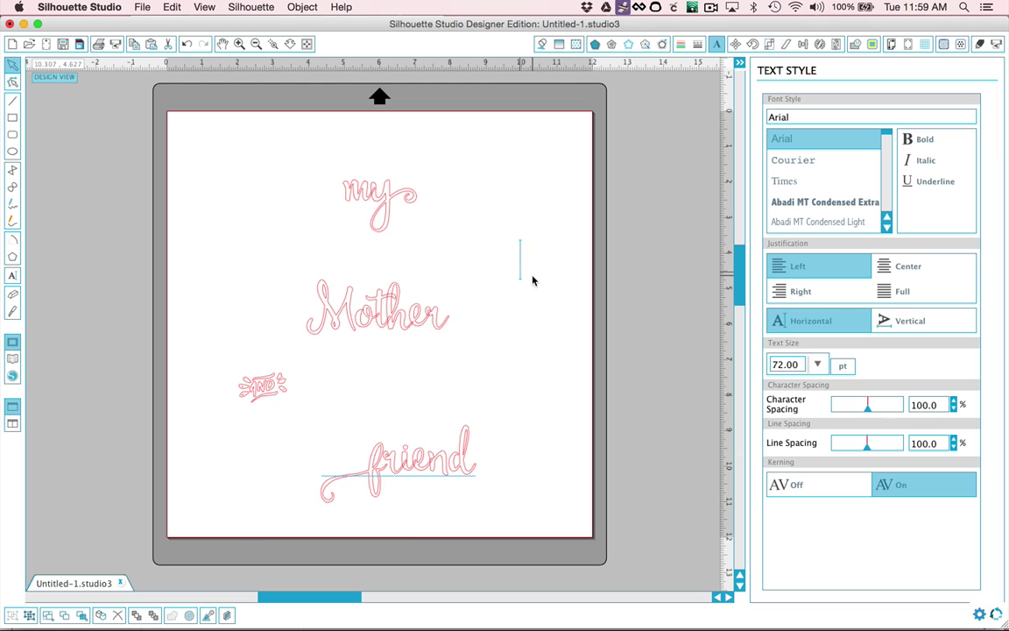
key("super+v")
left_click(536, 303)
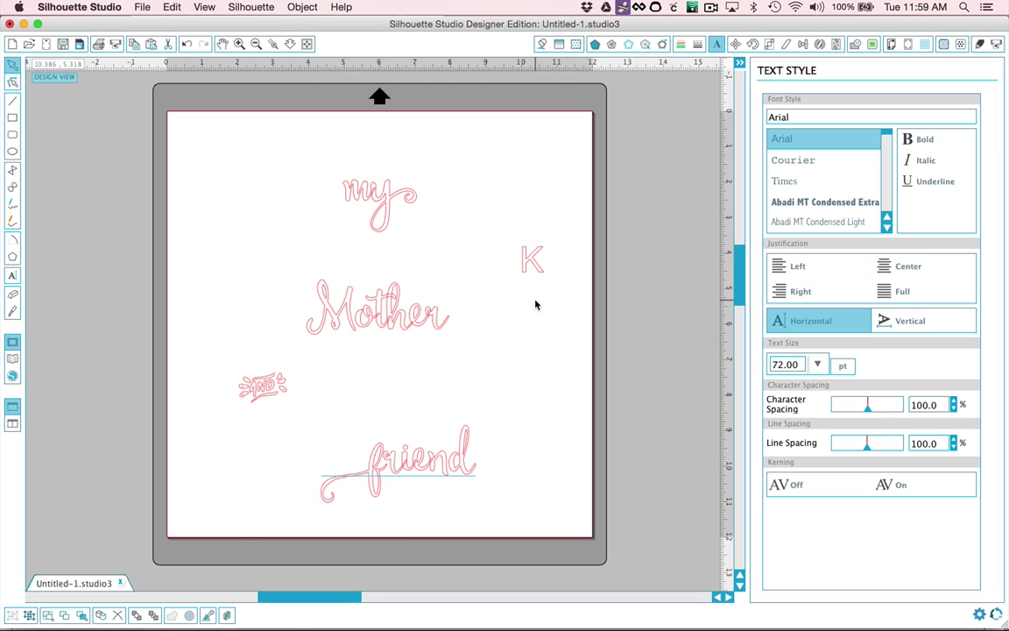
left_click(532, 265)
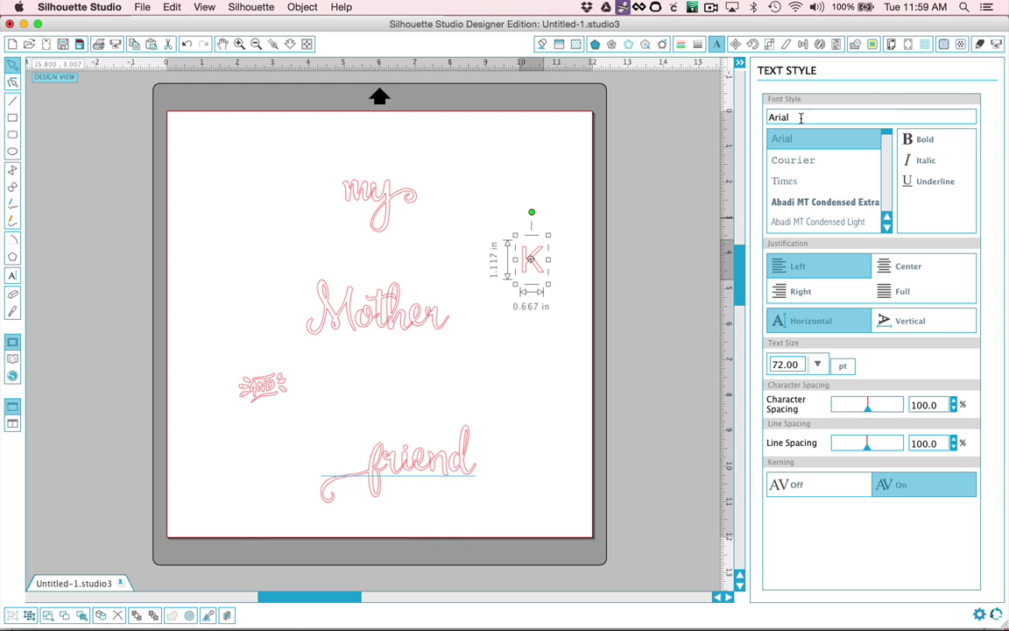
- Set the character's font to Michael-Ornaments and enlarge the heart to about 101 pt
left_click(800, 117)
type("mi")
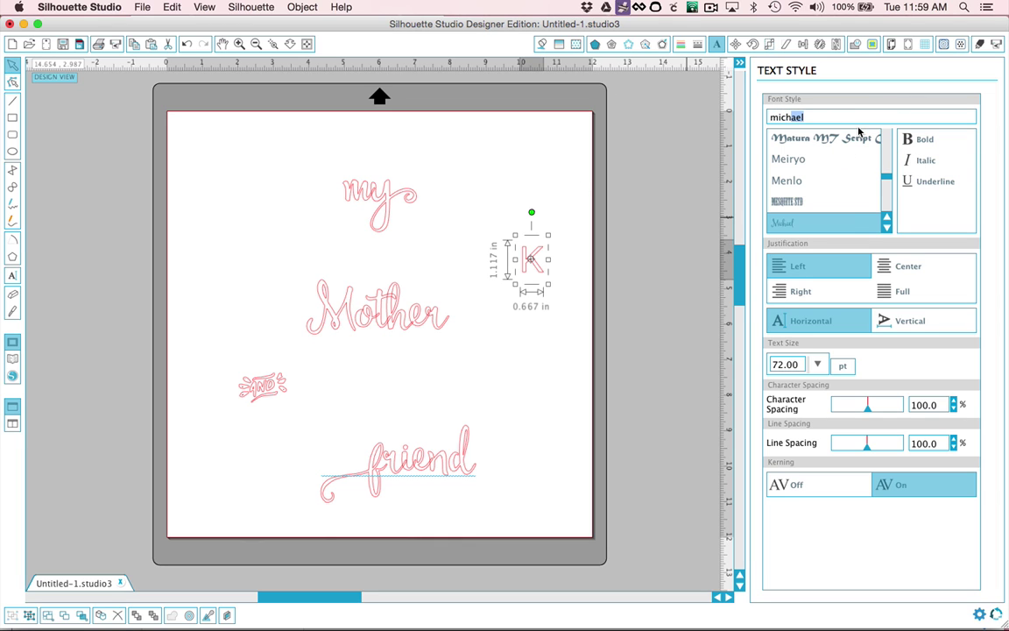
type("ch")
key("Return")
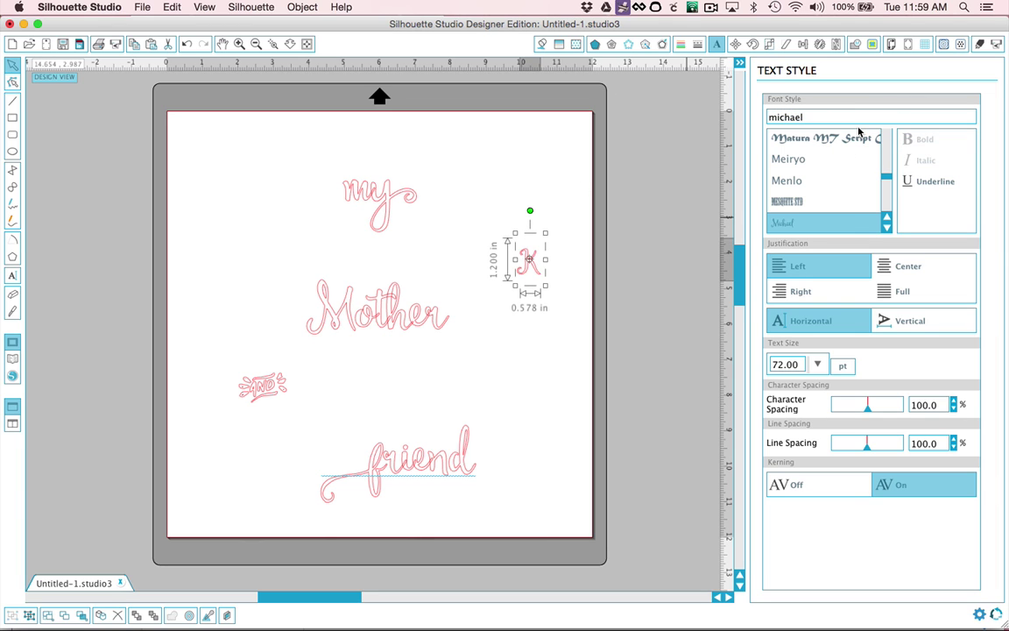
left_click(887, 230)
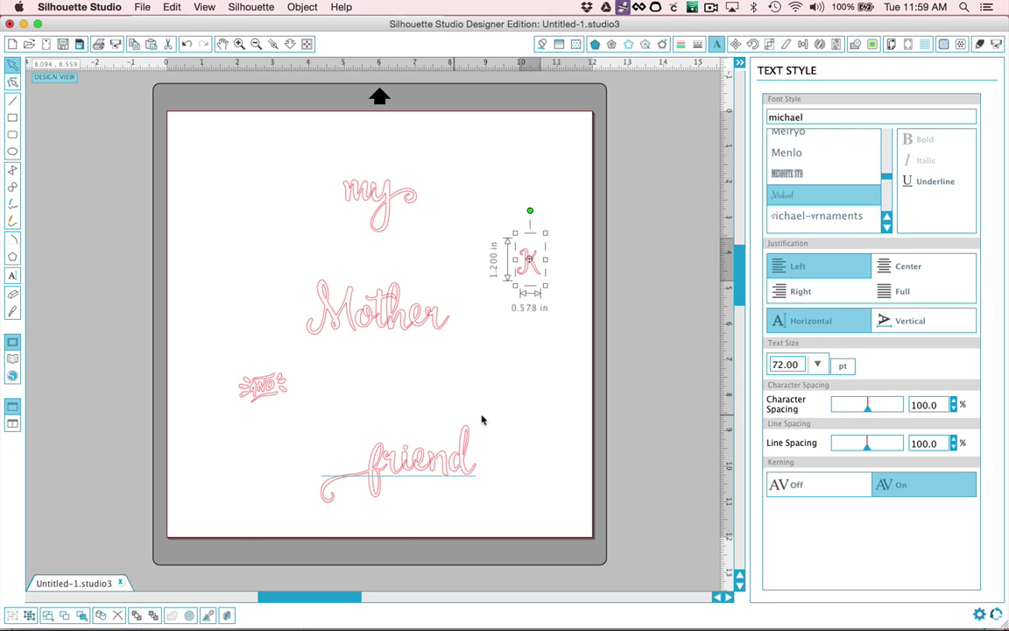
left_click(809, 217)
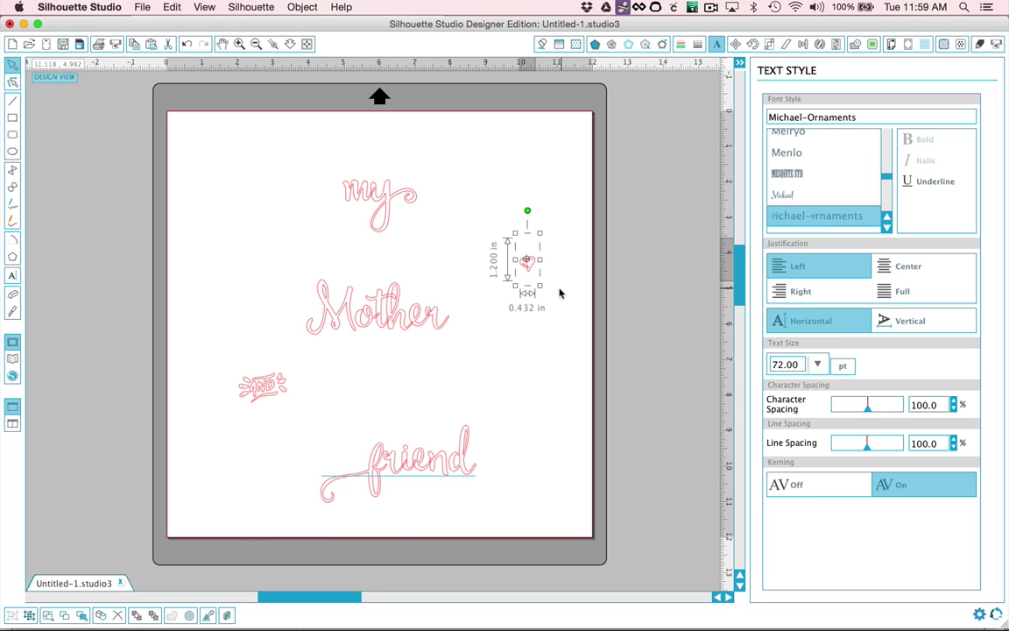
left_click_drag(542, 288, 543, 295)
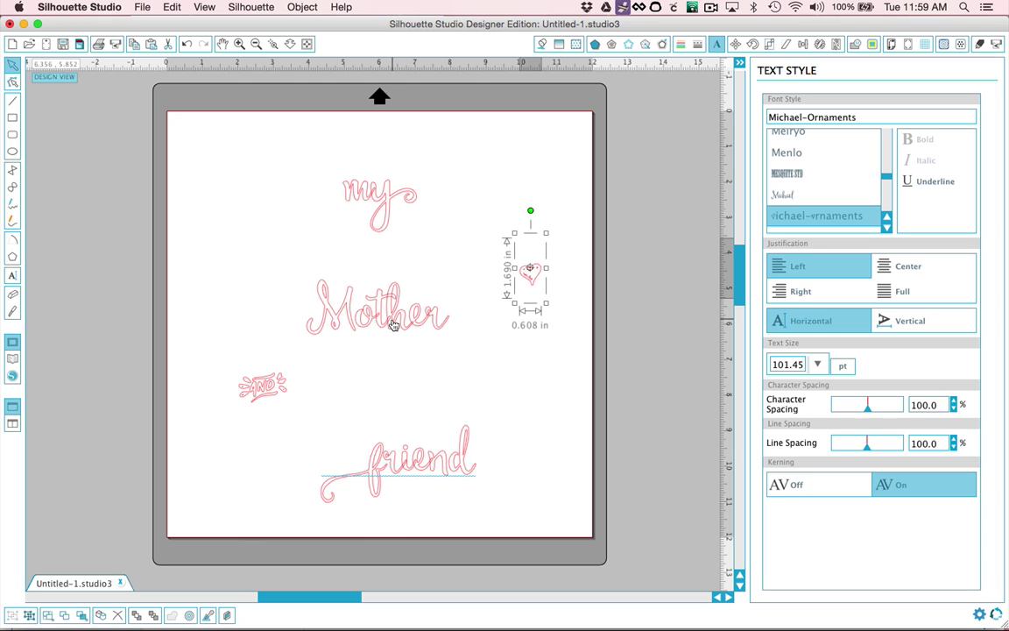
- Scale Mother and friend up together
left_click(395, 202)
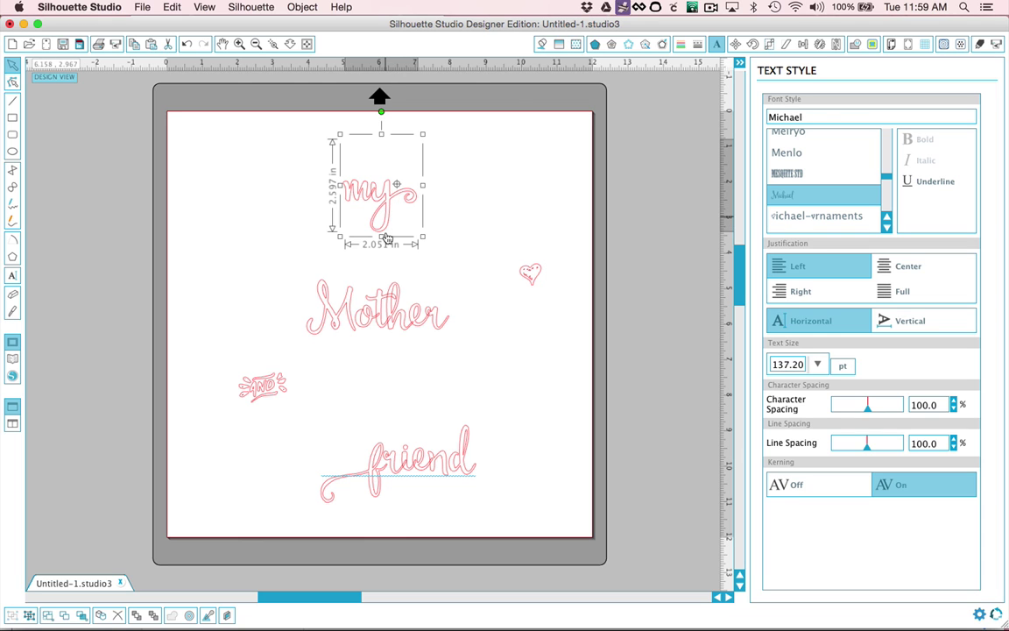
left_click(368, 282)
left_click_drag(453, 260, 488, 238)
key("super+z")
left_click(457, 457, "shift")
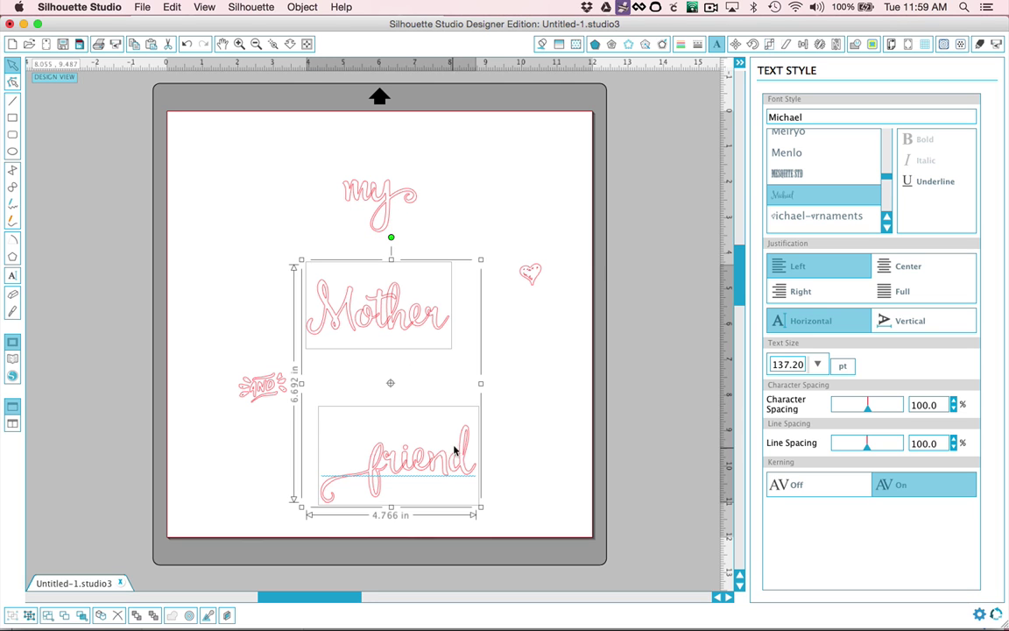
left_click_drag(481, 260, 564, 190)
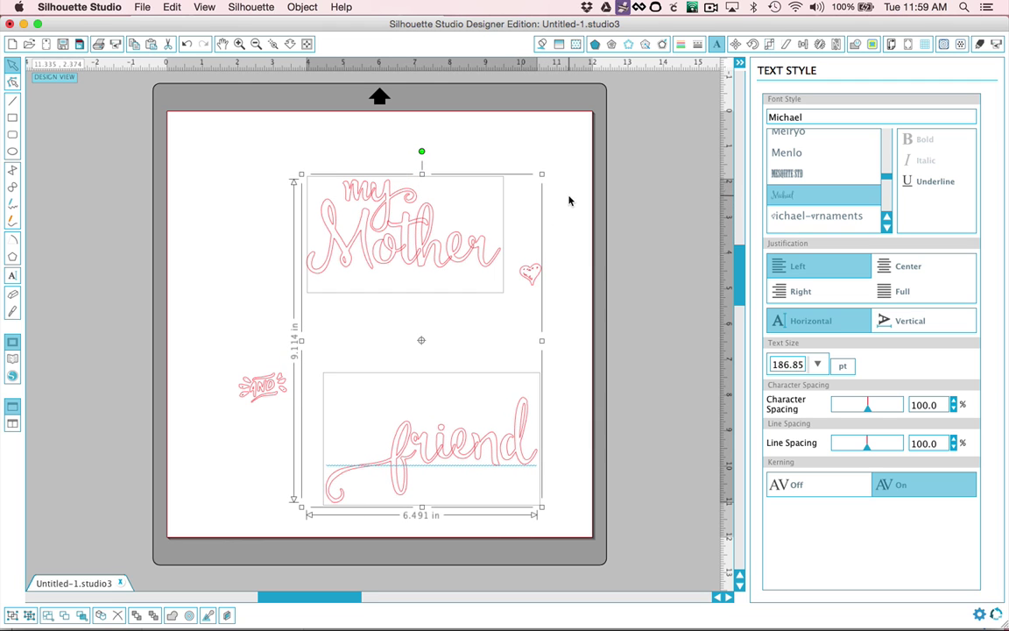
- Stack Mother under my and friend beneath Mother, and move the heart up beside the lettering
left_click(570, 198)
left_click_drag(477, 243, 466, 250)
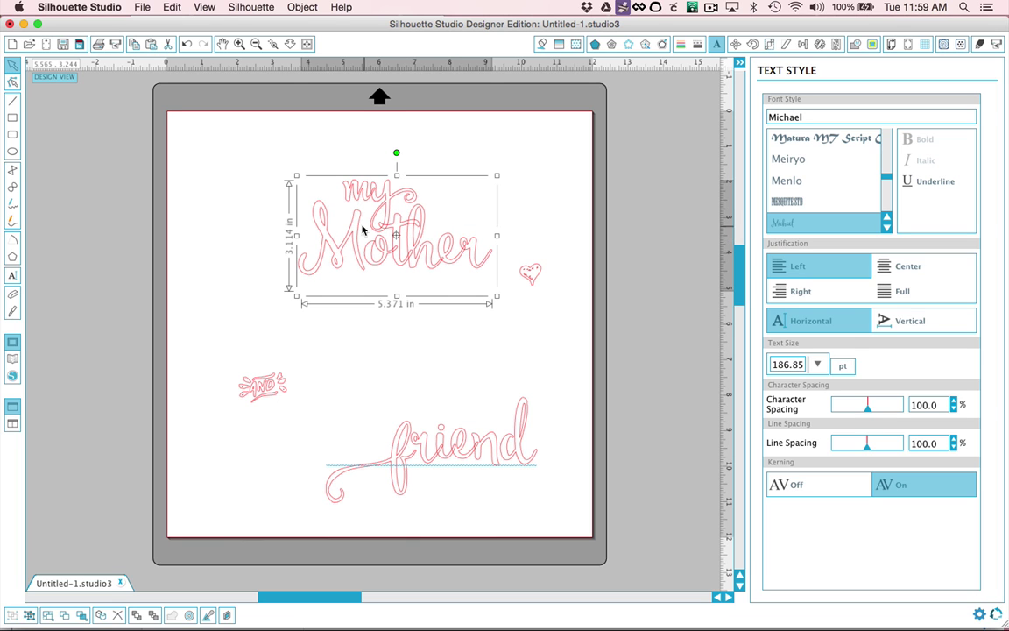
left_click_drag(421, 440, 407, 301)
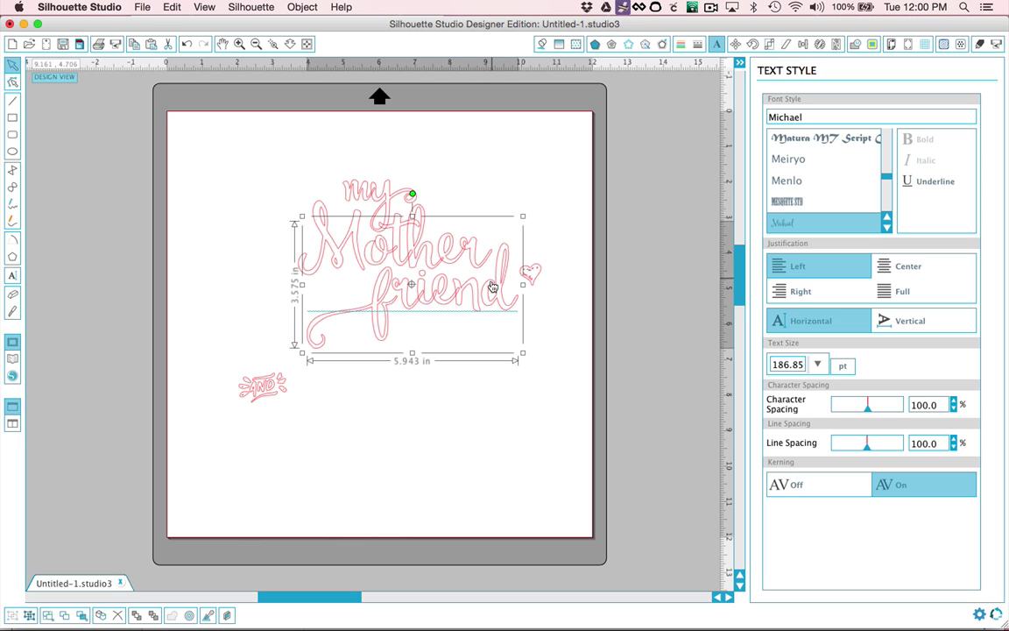
left_click_drag(538, 270, 552, 194)
- Tuck the AND ornament against friend's tail and enlarge it very slightly
left_click_drag(265, 407, 374, 339)
left_click(330, 291)
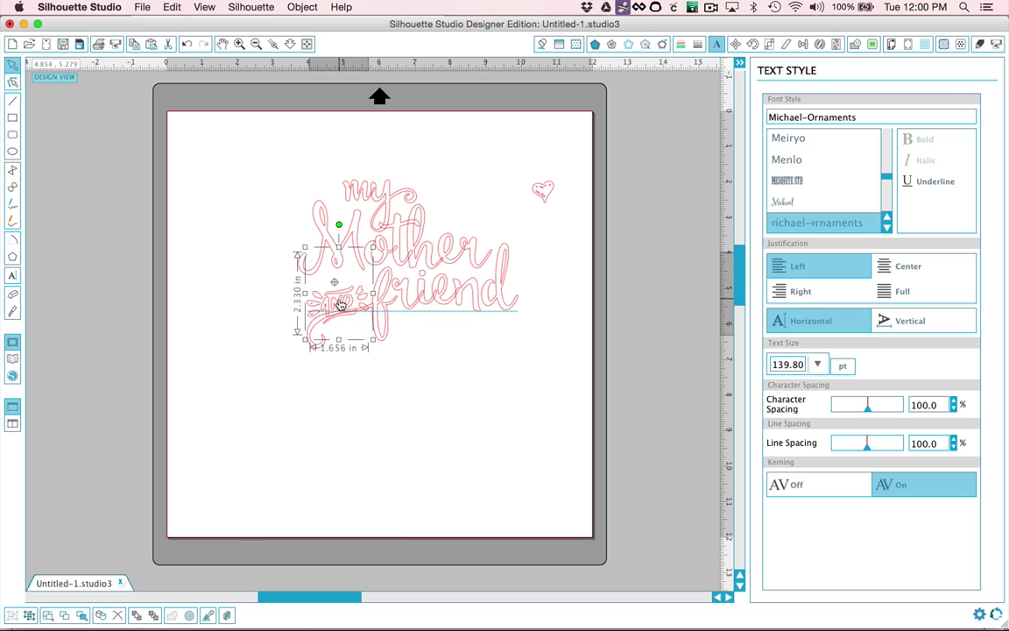
left_click_drag(340, 305, 334, 292)
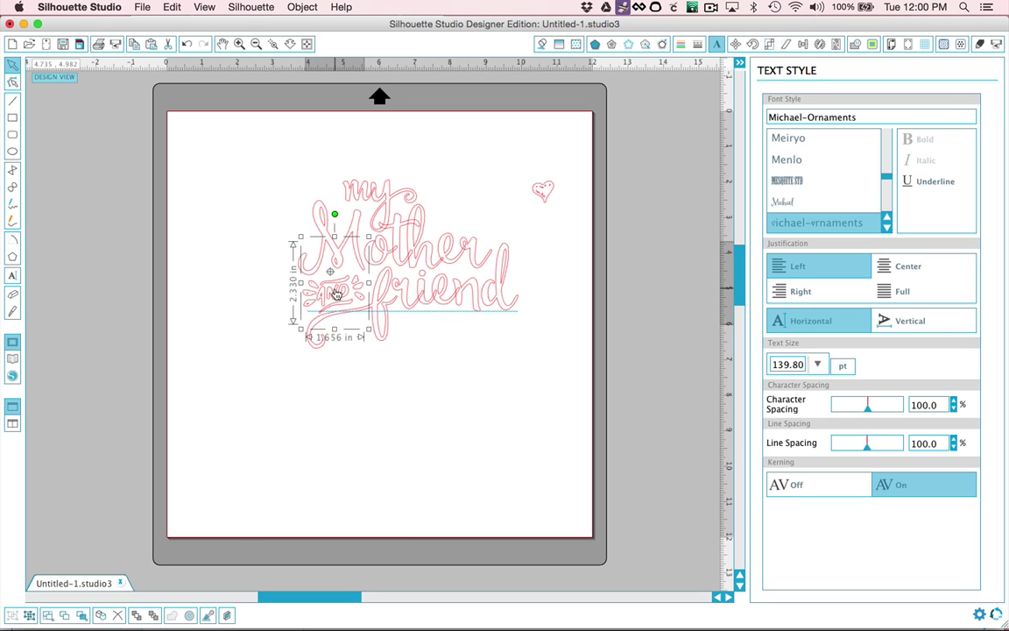
left_click_drag(301, 328, 299, 331)
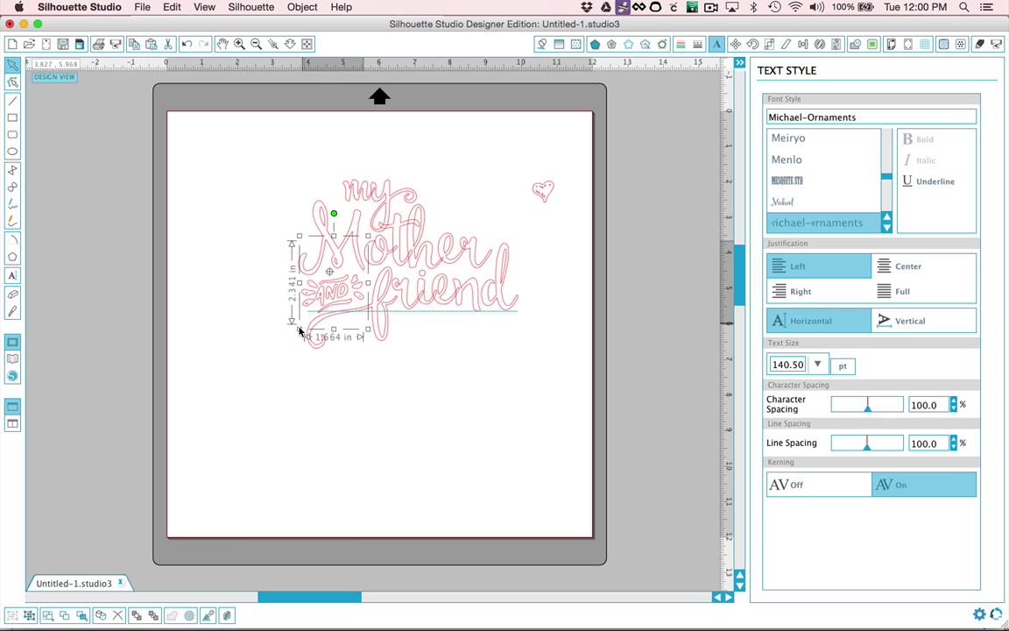
- Move the heart beside my and tilt it clockwise
left_click(637, 214)
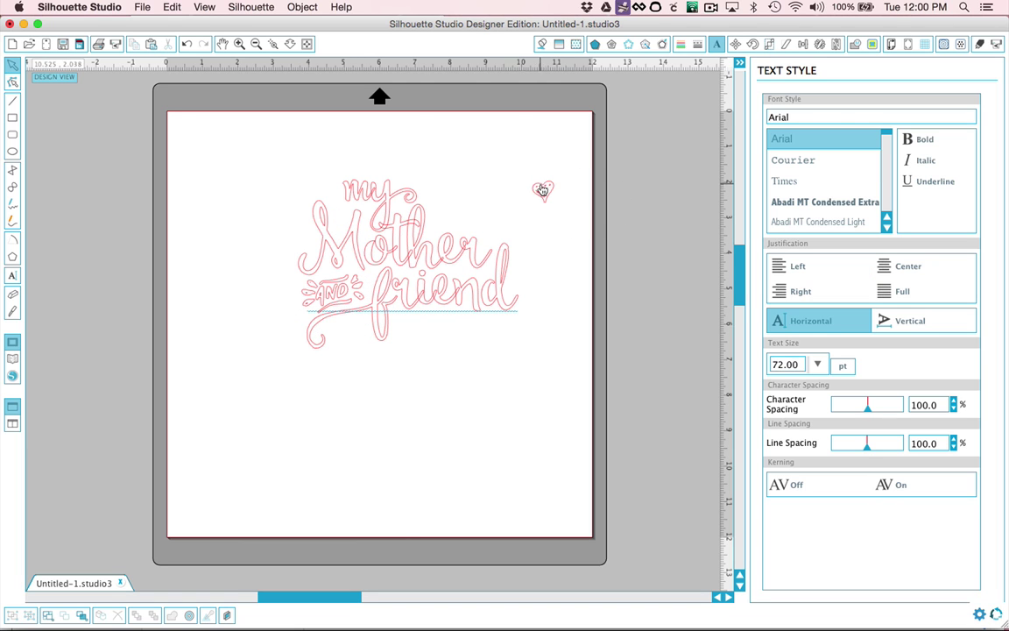
left_click_drag(540, 189, 452, 194)
left_click(409, 179)
left_click(452, 196)
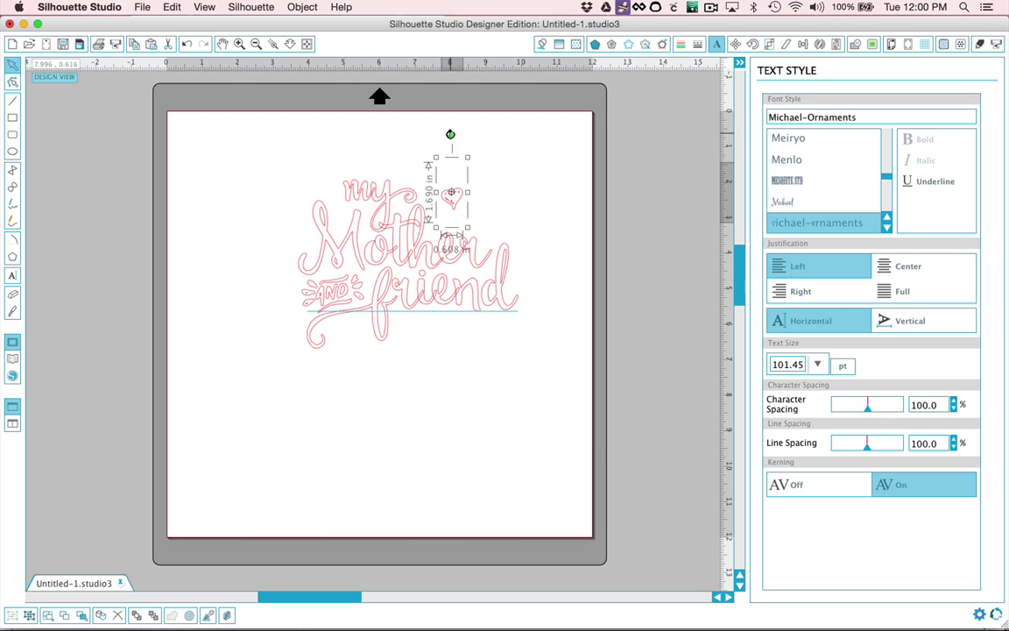
left_click_drag(450, 134, 479, 149)
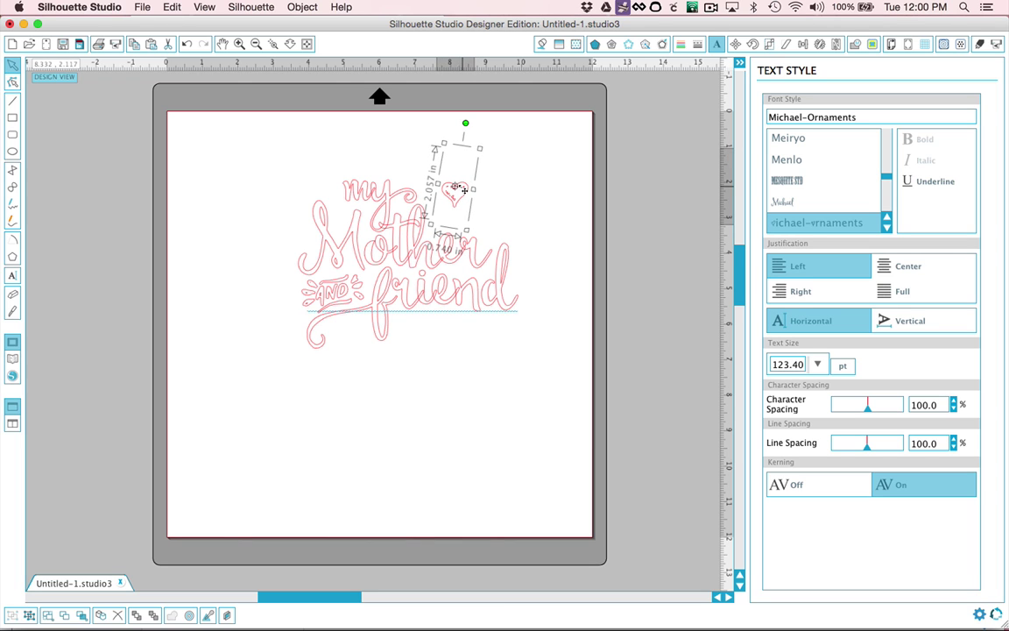
mouse_move(463, 189)
left_mouse_down()
mouse_move(454, 188)
mouse_move(361, 329)
left_mouse_up()
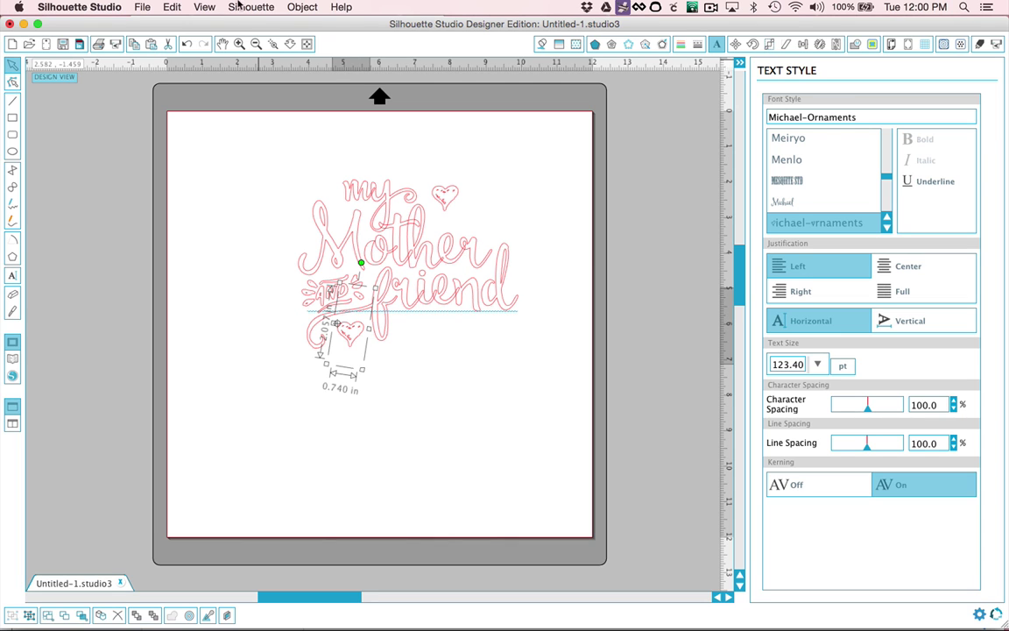
- Flip the lower heart horizontally with Object > Mirror and tilt it the opposite way
left_click(304, 6)
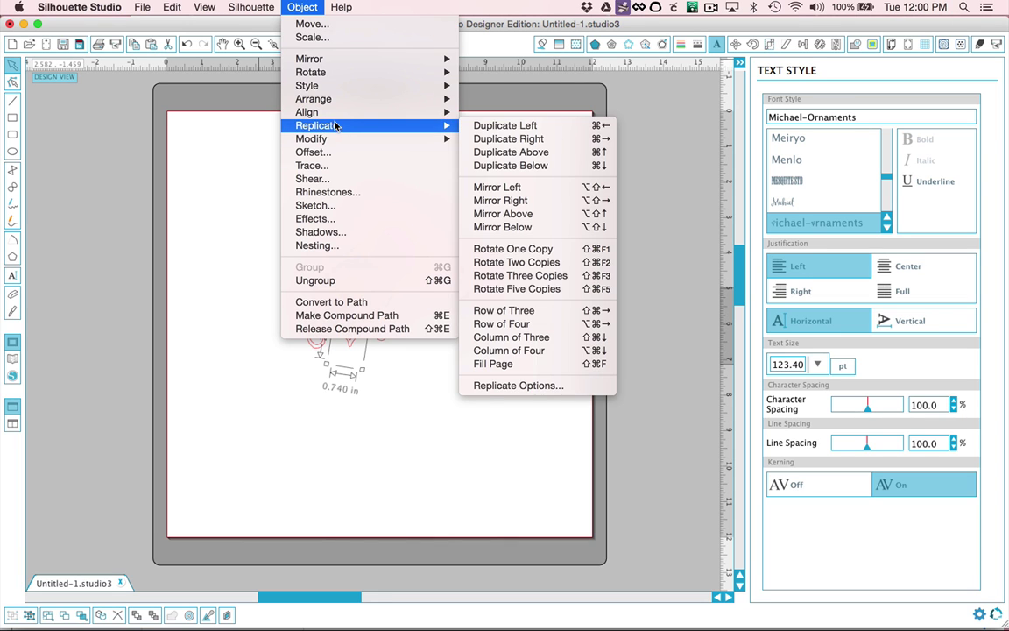
mouse_move(324, 99)
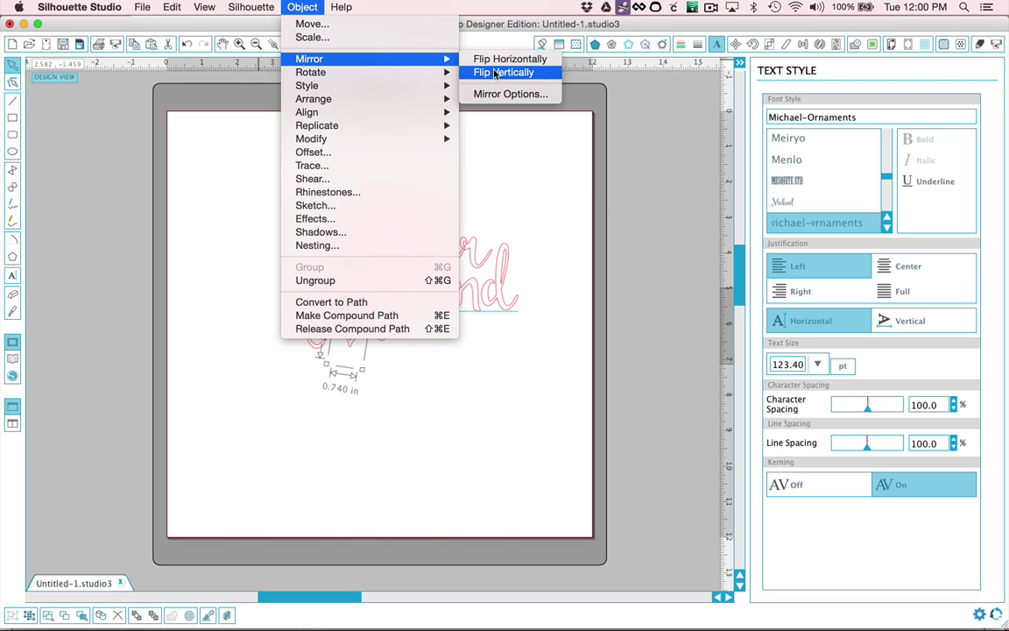
left_click(499, 59)
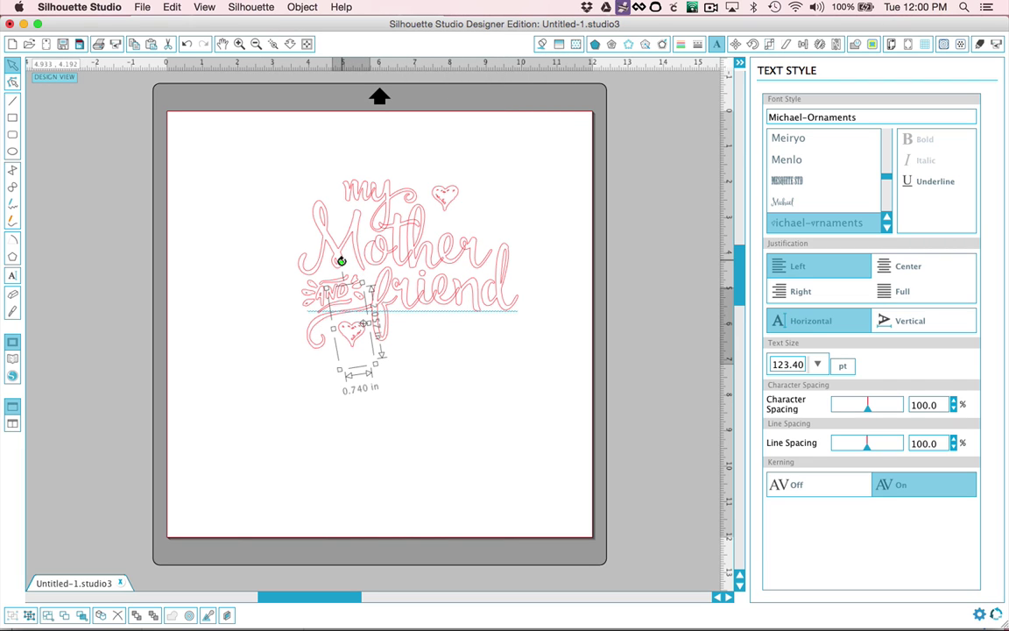
left_click_drag(342, 260, 322, 263)
- Select the whole design and scale it up to about 8.674 by 6.647 in
left_click(536, 378)
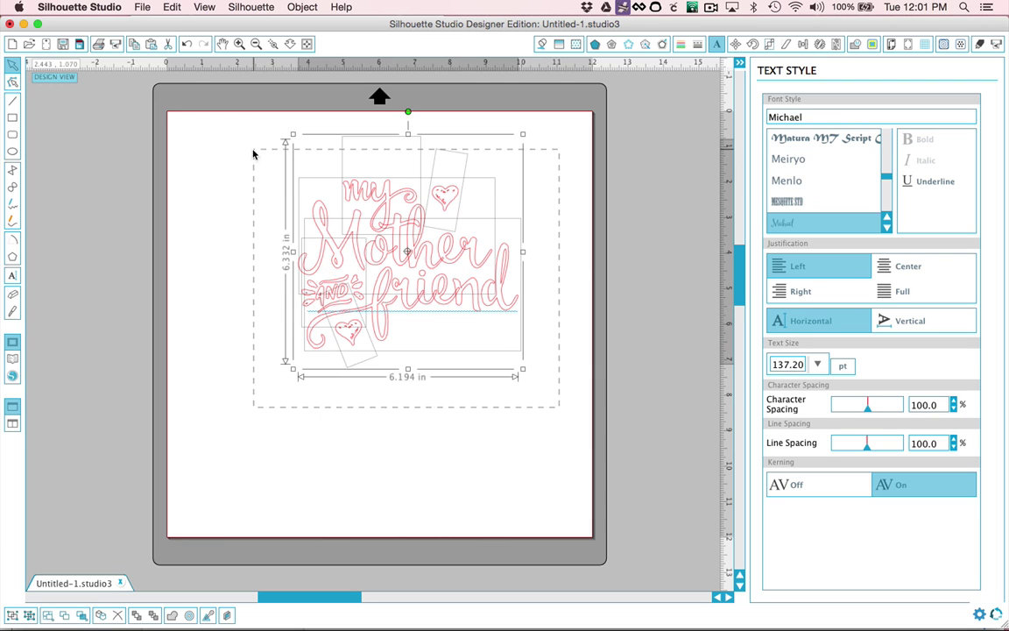
left_click_drag(253, 155, 242, 145)
left_click(168, 616)
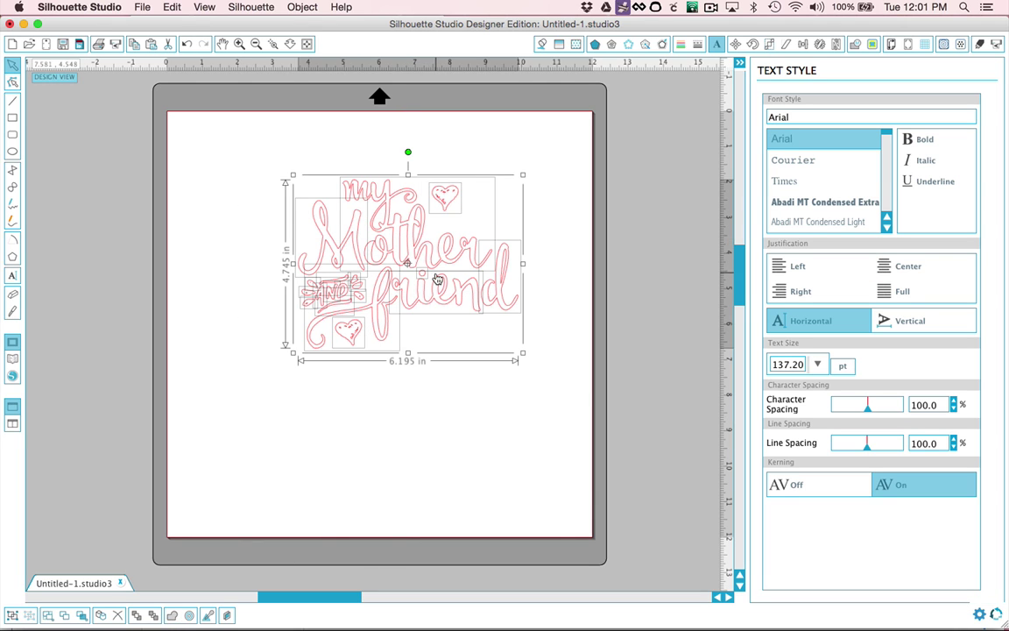
left_click_drag(438, 279, 417, 299)
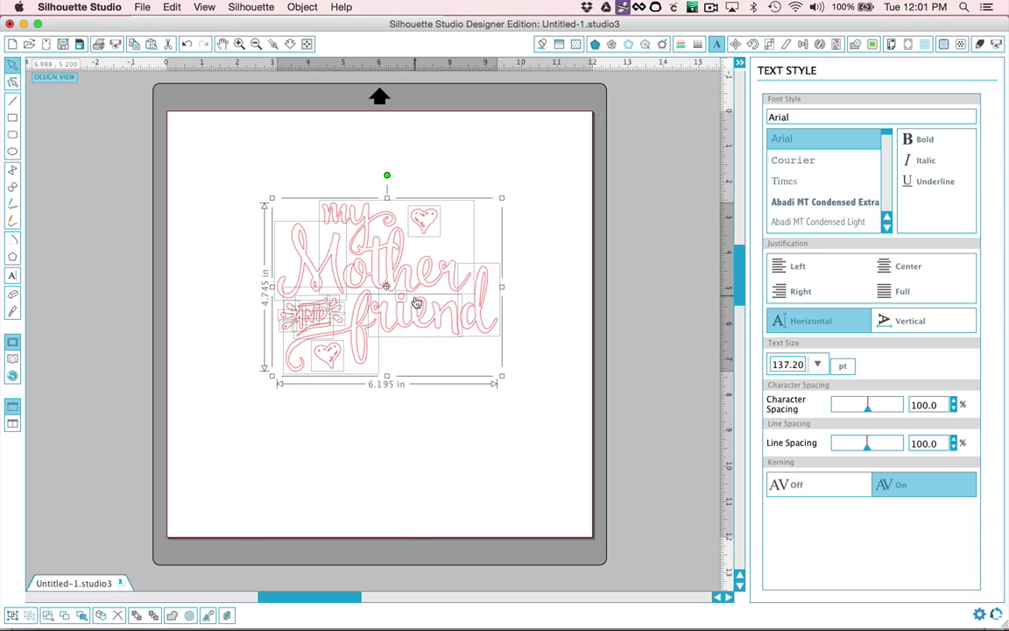
left_click_drag(527, 417, 500, 349)
left_click(516, 419)
- Group all pieces into one object and centre it on the mat
left_click(491, 358)
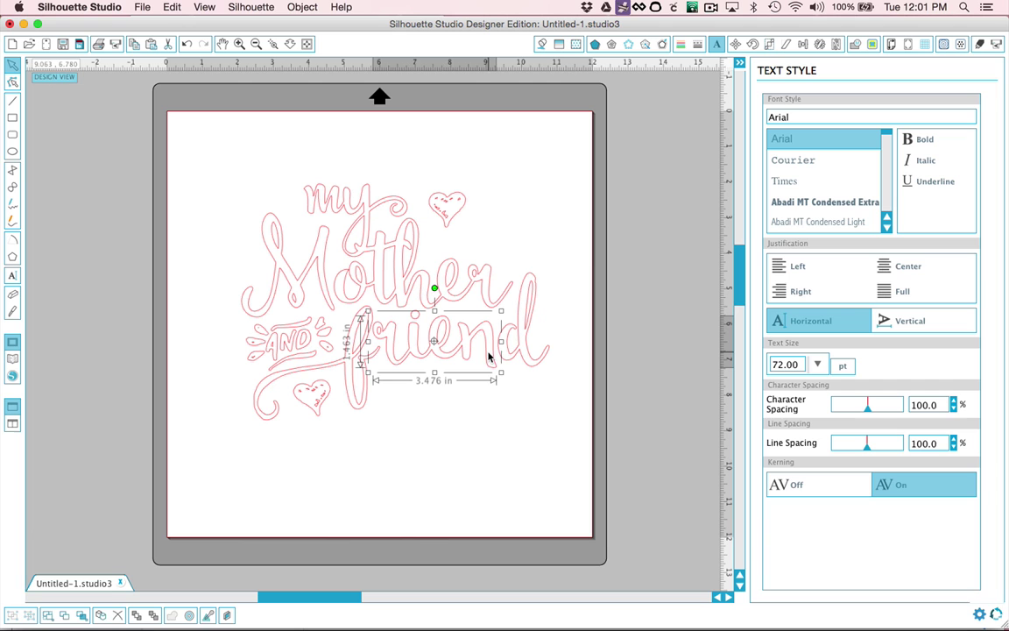
left_click(546, 409)
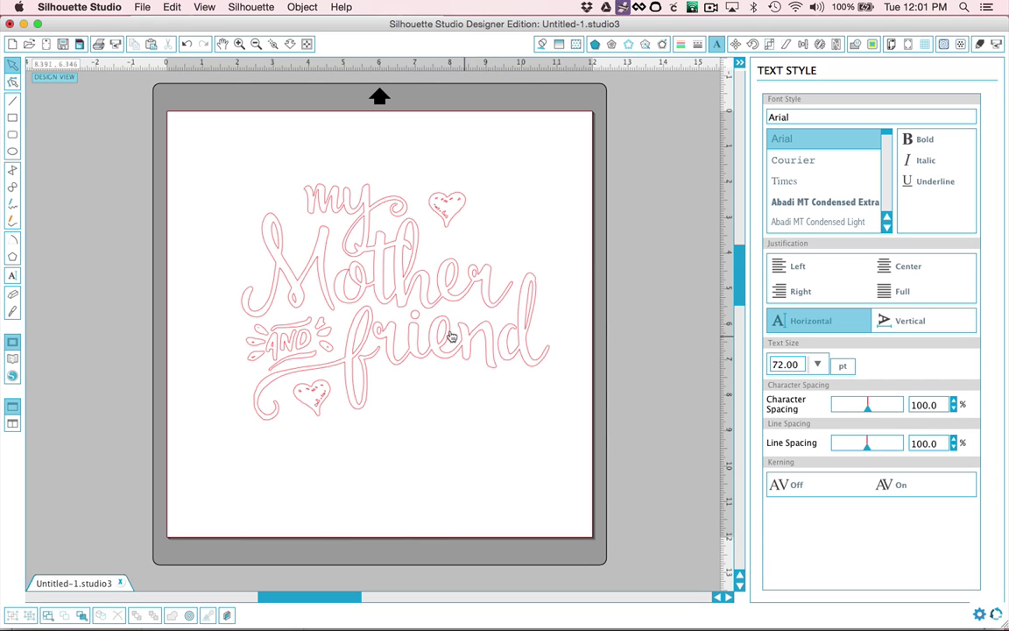
left_click_drag(226, 175, 524, 354)
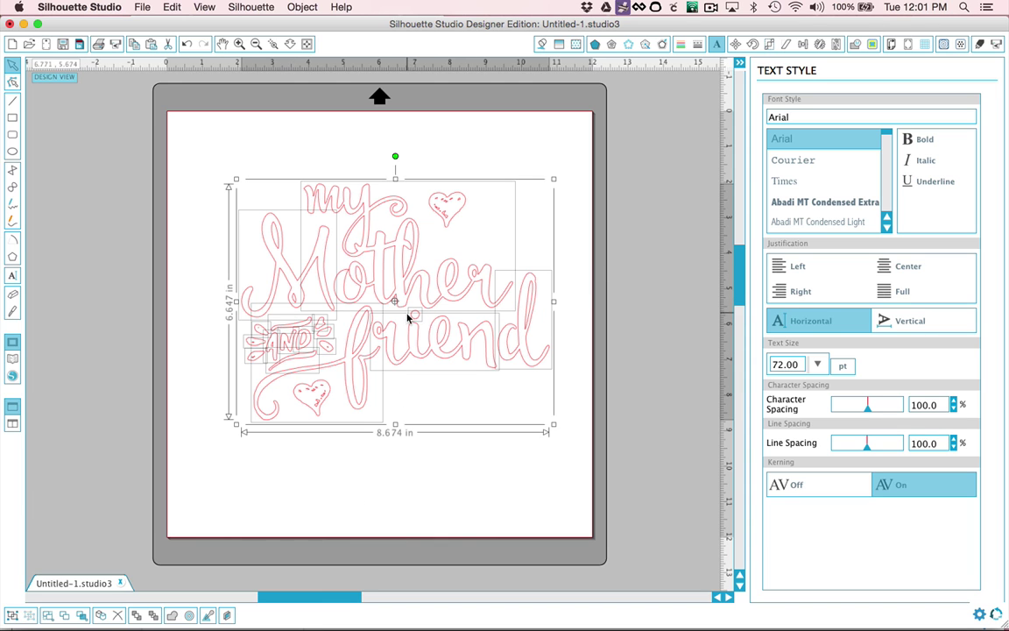
key("super+g")
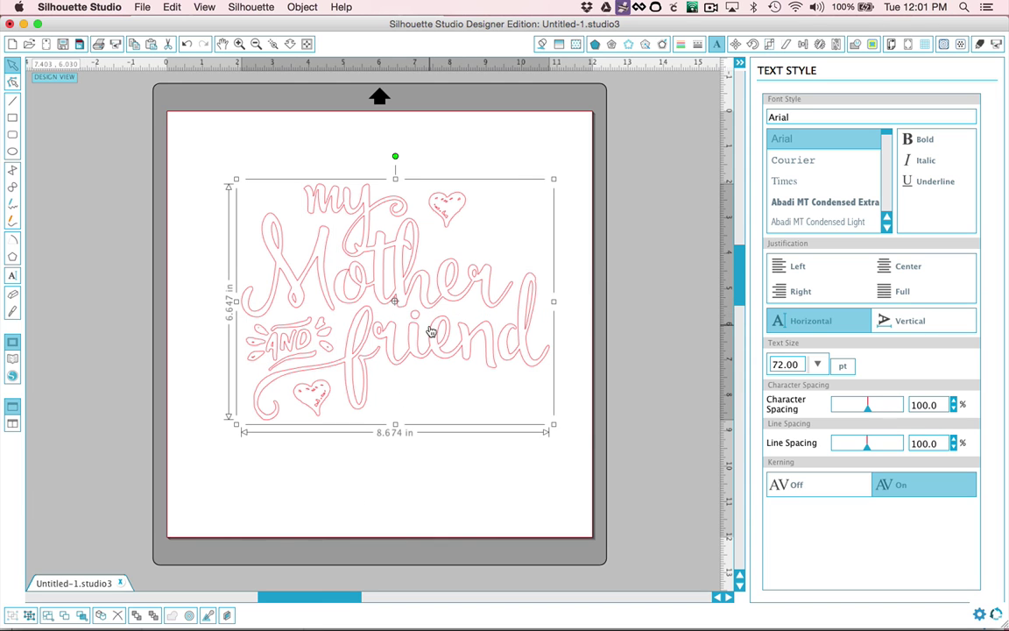
mouse_move(427, 331)
left_mouse_down()
mouse_move(509, 343)
mouse_move(586, 323)
mouse_move(421, 265)
mouse_move(440, 325)
left_mouse_up()
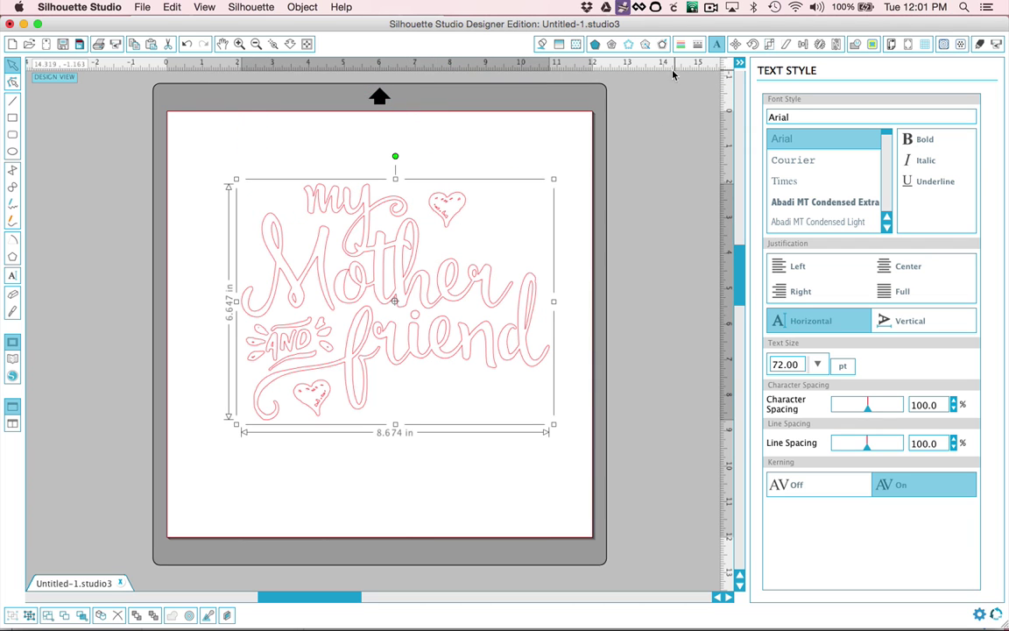
- Fill the lettering pink and both hearts red using the Fill Color swatches
left_click(542, 45)
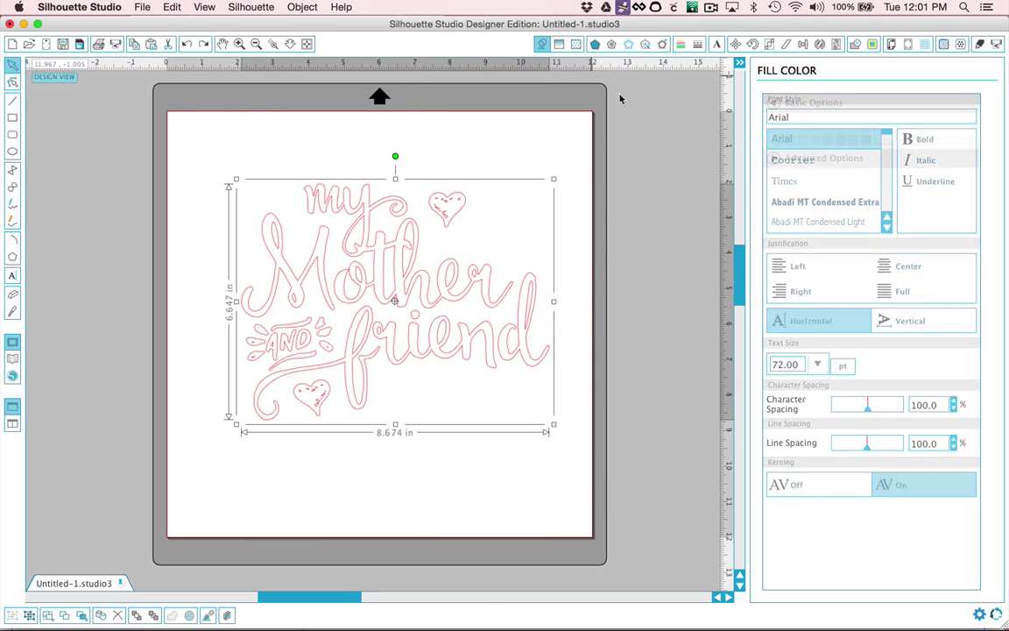
left_click(778, 192)
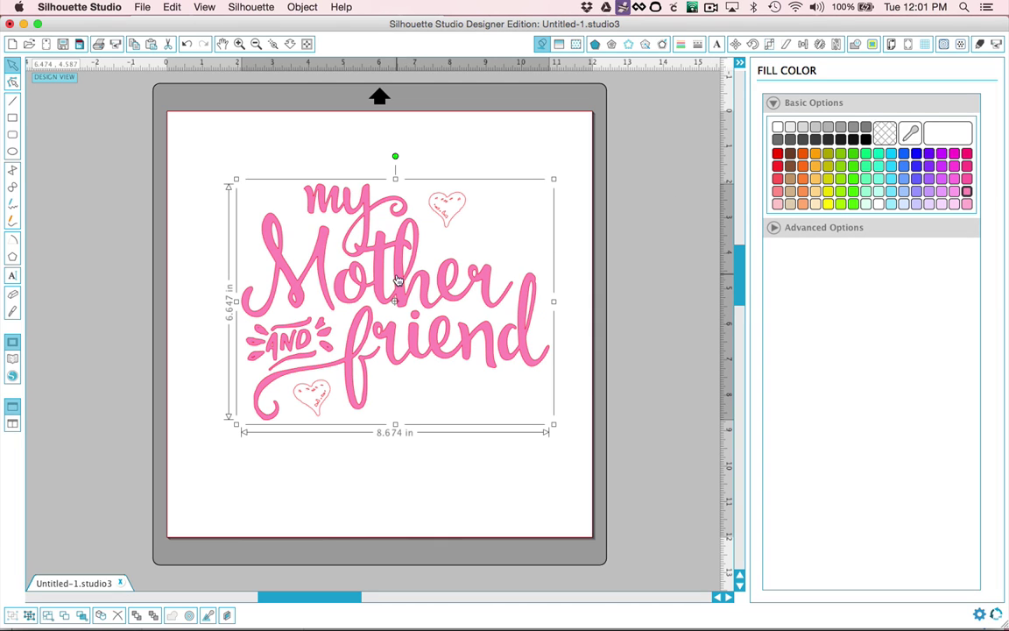
left_click(445, 202)
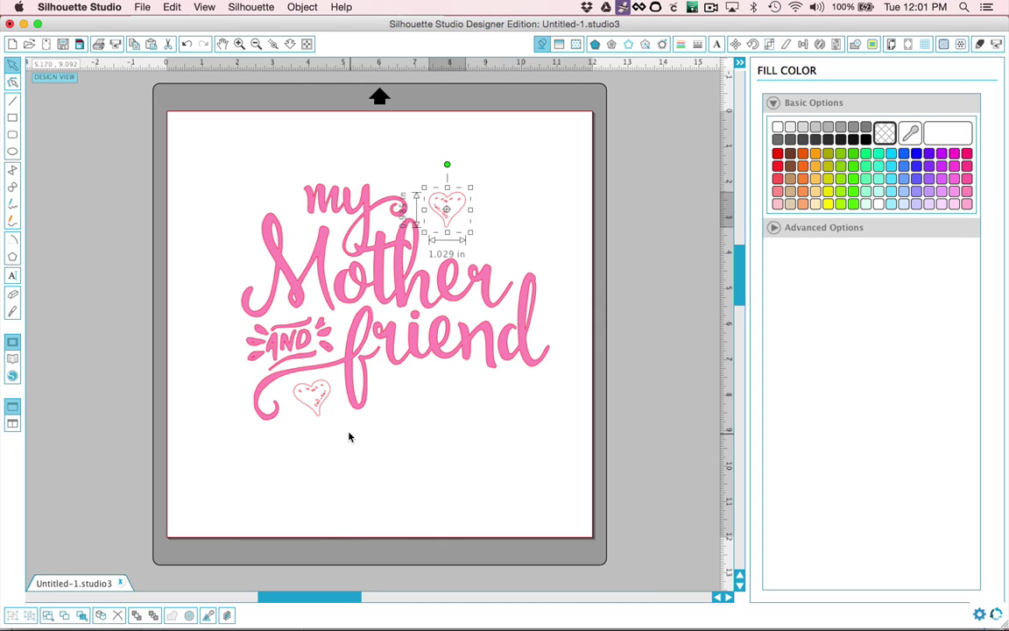
left_click(302, 393, "shift")
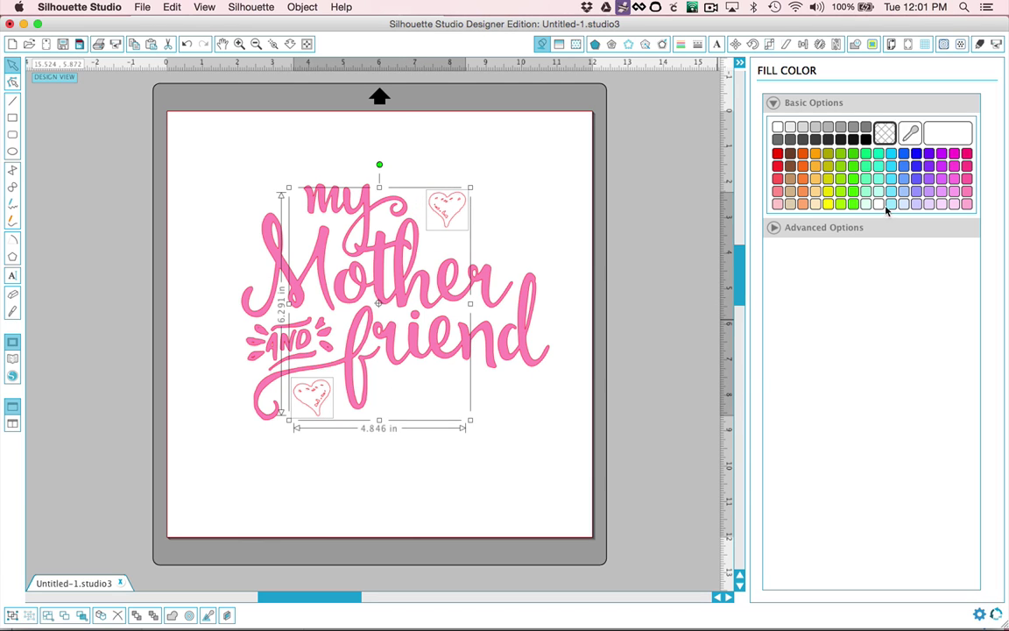
left_click(778, 155)
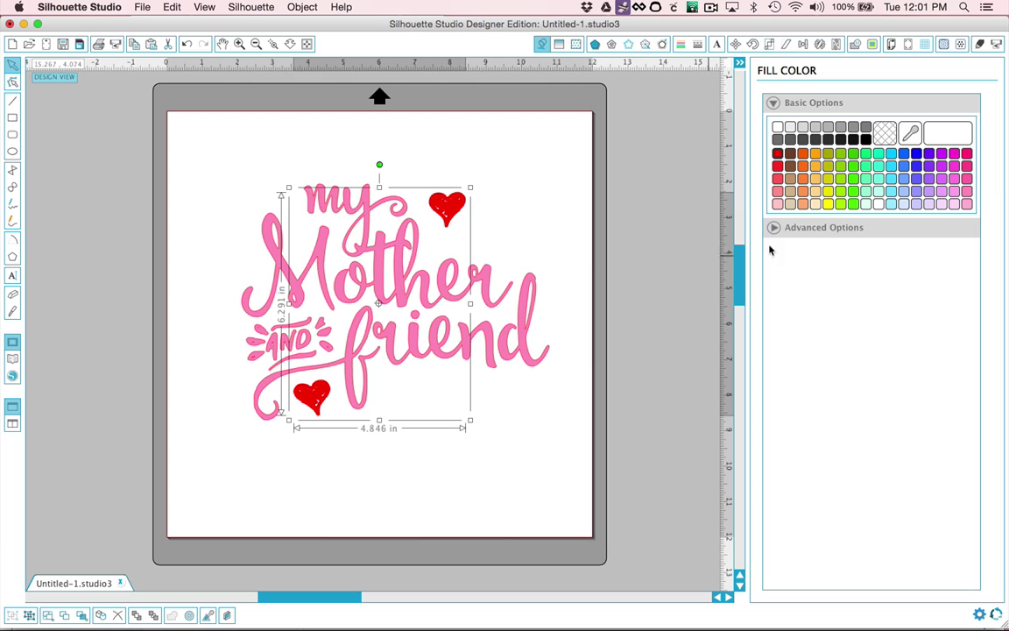
left_click(561, 208)
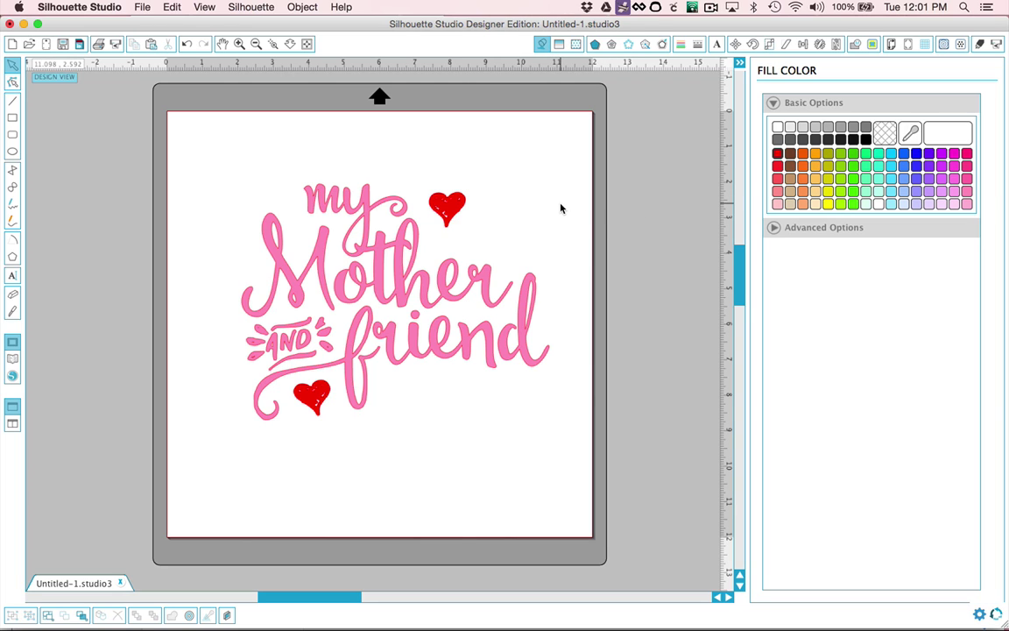